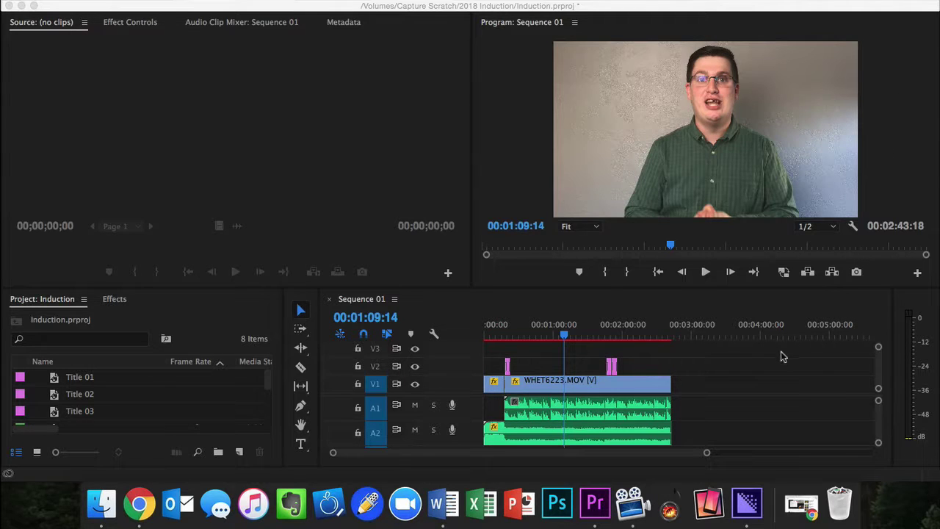
Preview the footage at several points along Sequence 01 between about 43 seconds and 2 minutes 13 seconds
{"action": "left_click", "coordinate": [562, 338]}
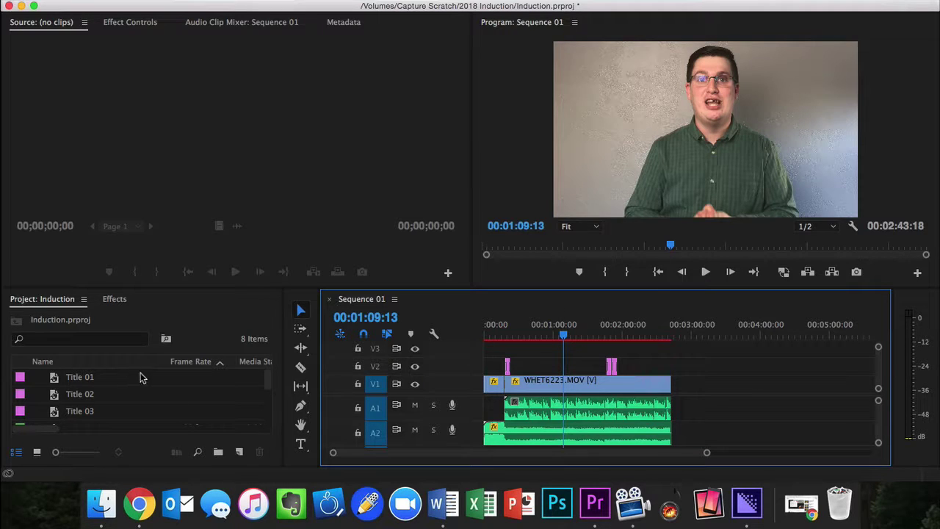
{"action": "left_click", "coordinate": [579, 337]}
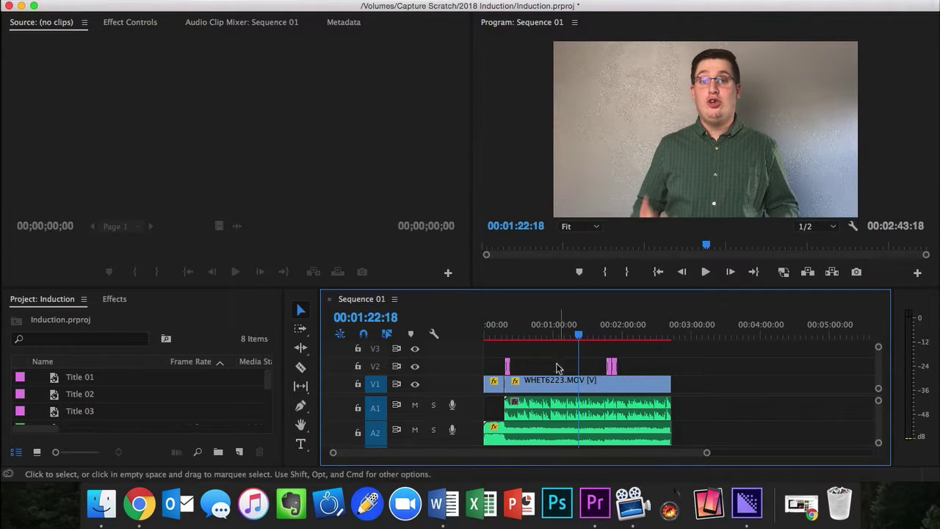
{"action": "left_click", "coordinate": [534, 328]}
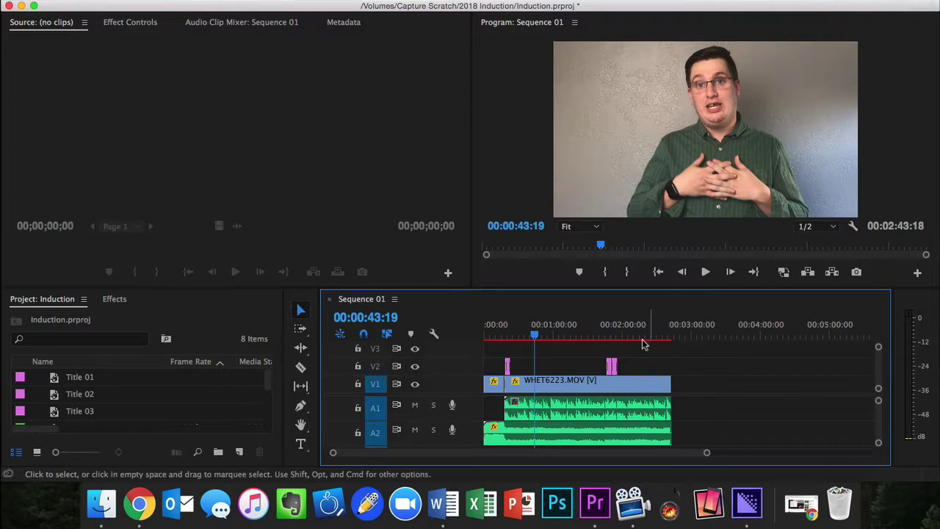
{"action": "left_click", "coordinate": [637, 334]}
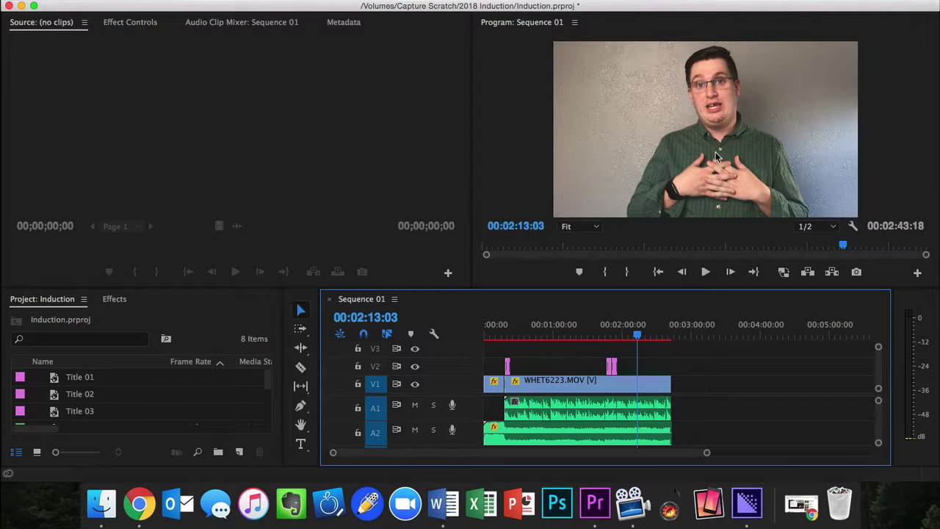
{"action": "left_click", "coordinate": [544, 328]}
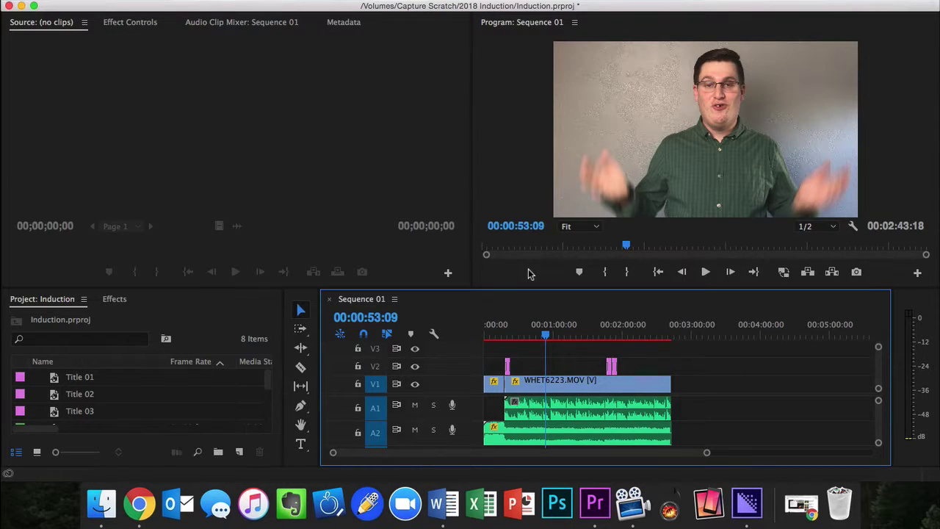
Open the Create Proxies settings for the WHET6223.MOV clip, review the format, preset and destination, and cancel without creating proxies
{"action": "scroll", "coordinate": [109, 393], "scroll_direction": "down", "scroll_amount": 3}
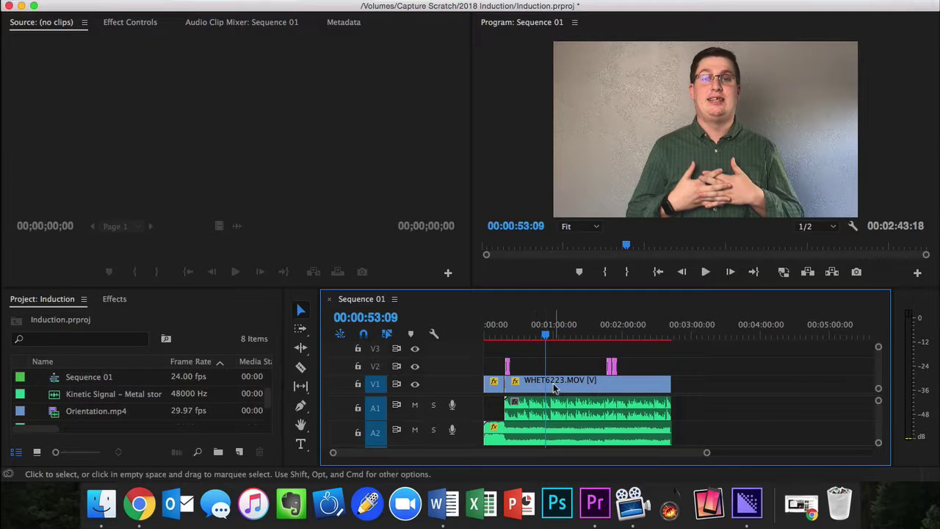
{"action": "scroll", "coordinate": [96, 395], "scroll_direction": "down", "scroll_amount": 2}
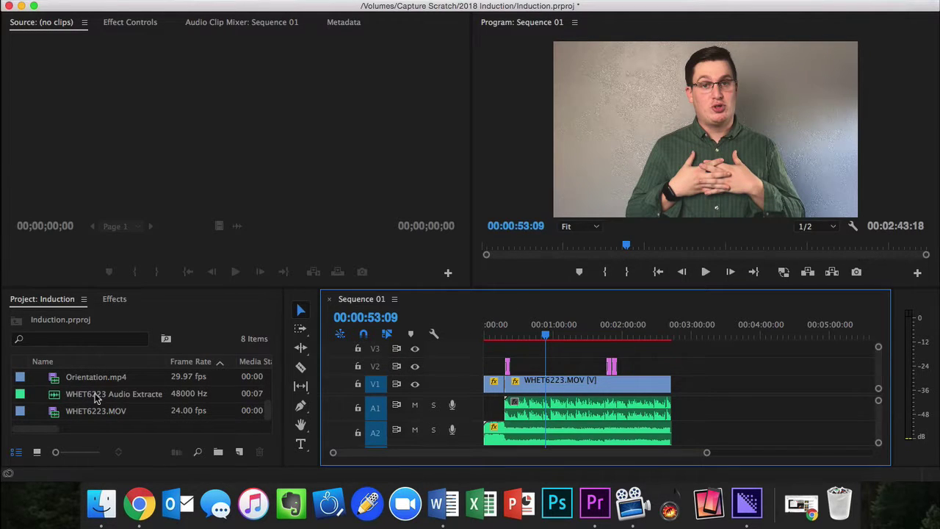
{"action": "left_click", "coordinate": [96, 396]}
{"action": "left_click", "coordinate": [93, 415]}
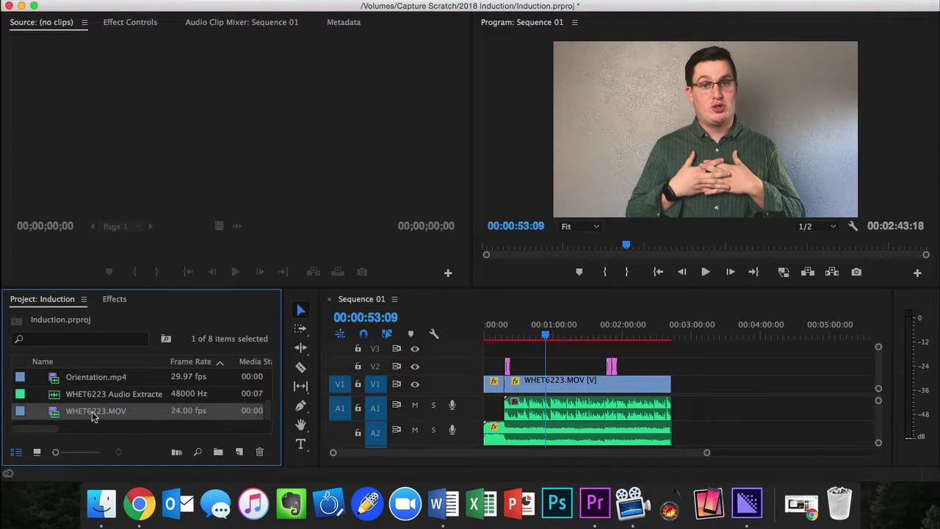
{"action": "right_click", "coordinate": [93, 415]}
{"action": "scroll", "coordinate": [152, 445], "scroll_direction": "down", "scroll_amount": 5}
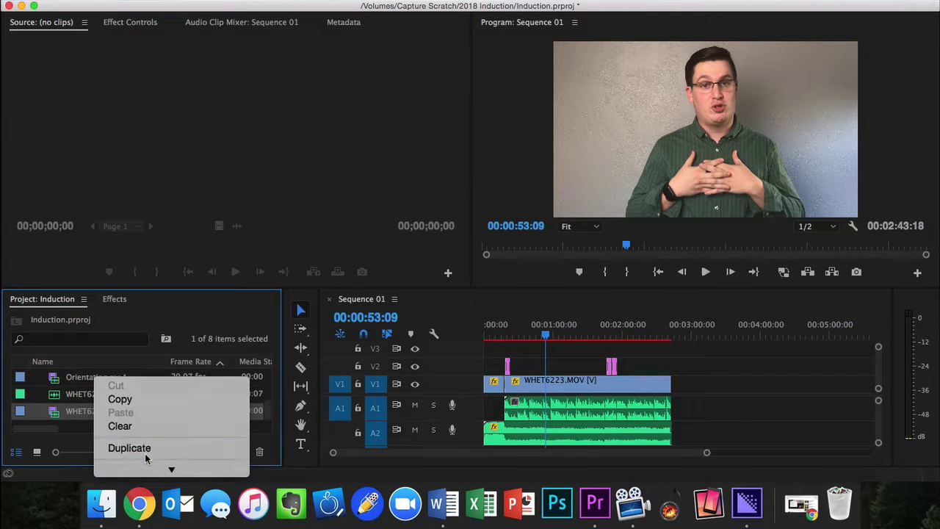
{"action": "scroll", "coordinate": [151, 439], "scroll_direction": "down", "scroll_amount": 10}
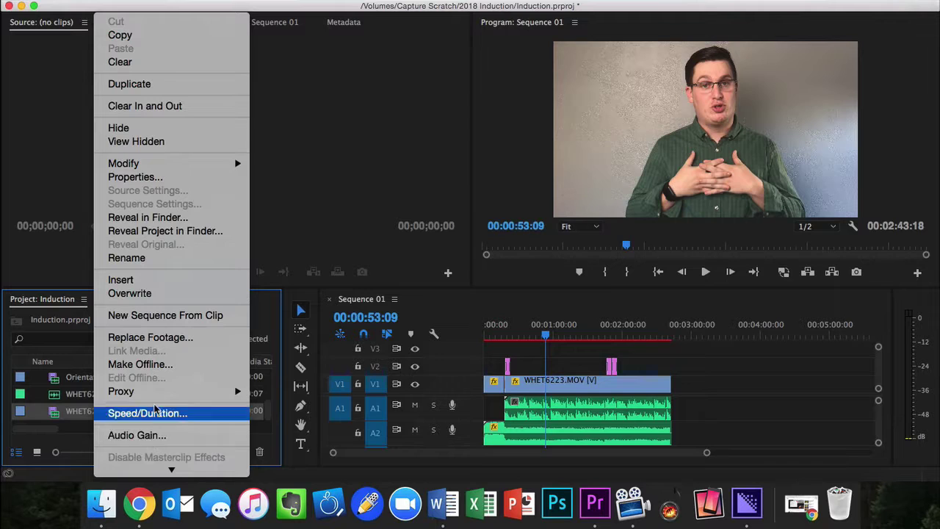
{"action": "mouse_move", "coordinate": [160, 391]}
{"action": "left_click", "coordinate": [303, 395]}
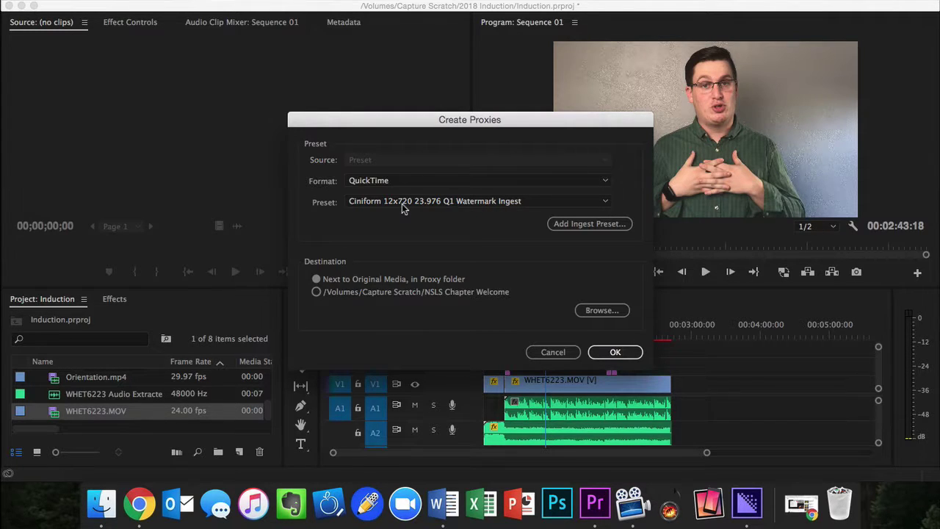
{"action": "left_click", "coordinate": [552, 353]}
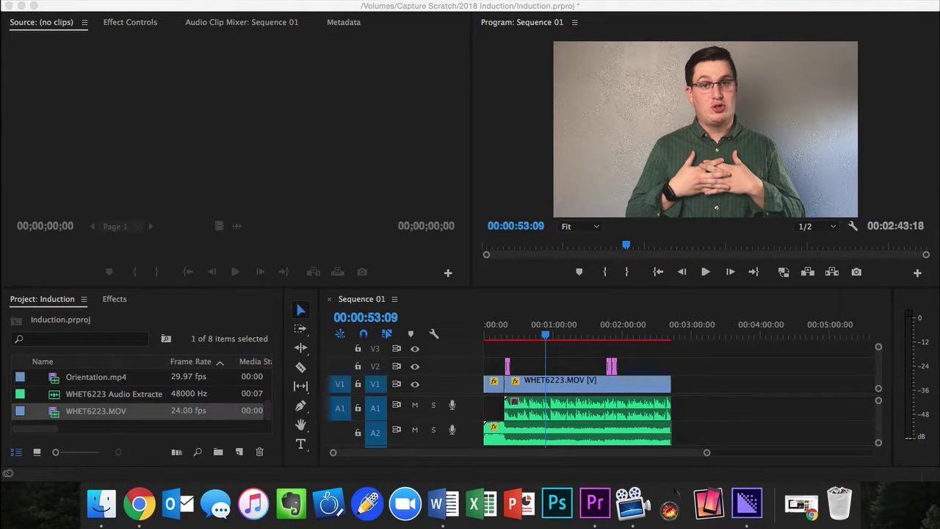
Switch to Adobe Media Encoder and create a new encoding preset, placing its settings window fully in view
{"action": "mouse_move", "coordinate": [630, 4]}
{"action": "left_mouse_down"}
{"action": "mouse_move", "coordinate": [644, 2]}
{"action": "mouse_move", "coordinate": [617, 6]}
{"action": "left_mouse_up"}
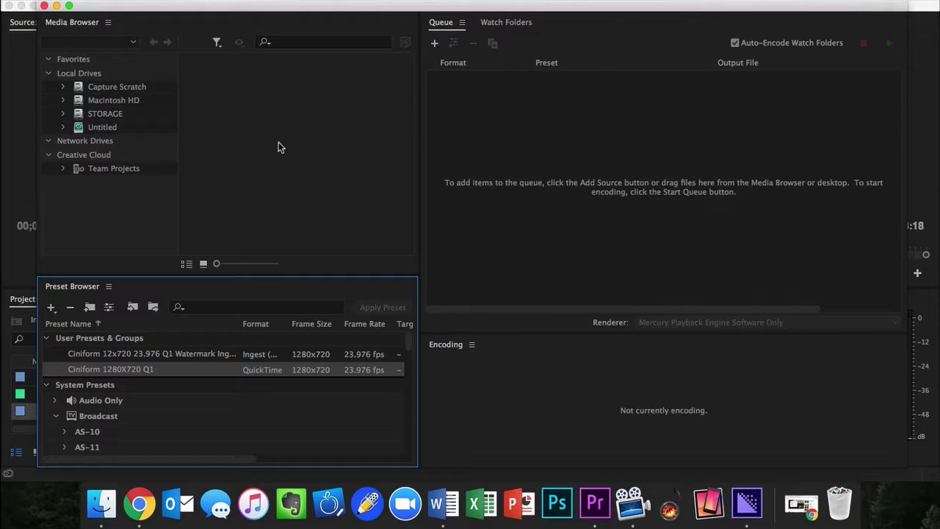
{"action": "left_click", "coordinate": [53, 309]}
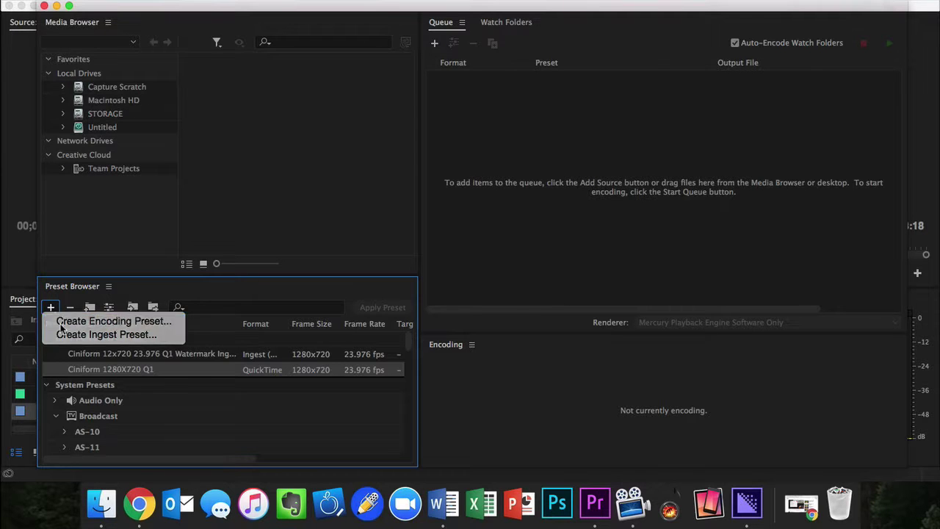
{"action": "left_click", "coordinate": [60, 324]}
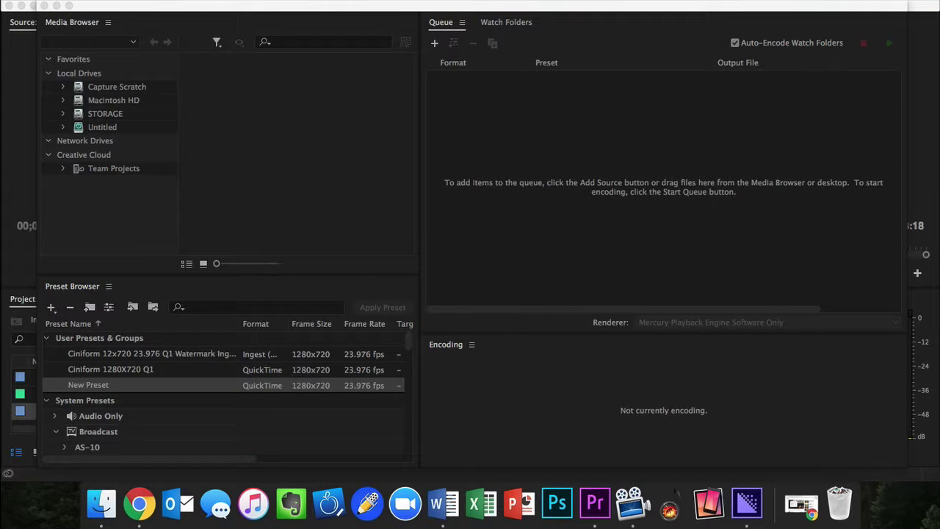
{"action": "left_click_drag", "start_coordinate": [218, 172], "coordinate": [339, 3]}
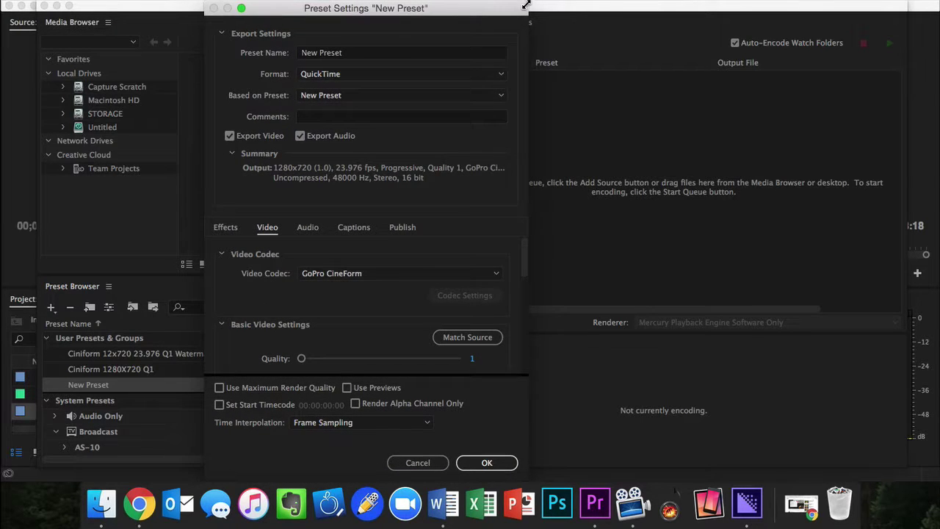
{"action": "left_click_drag", "start_coordinate": [400, 31], "coordinate": [473, 9]}
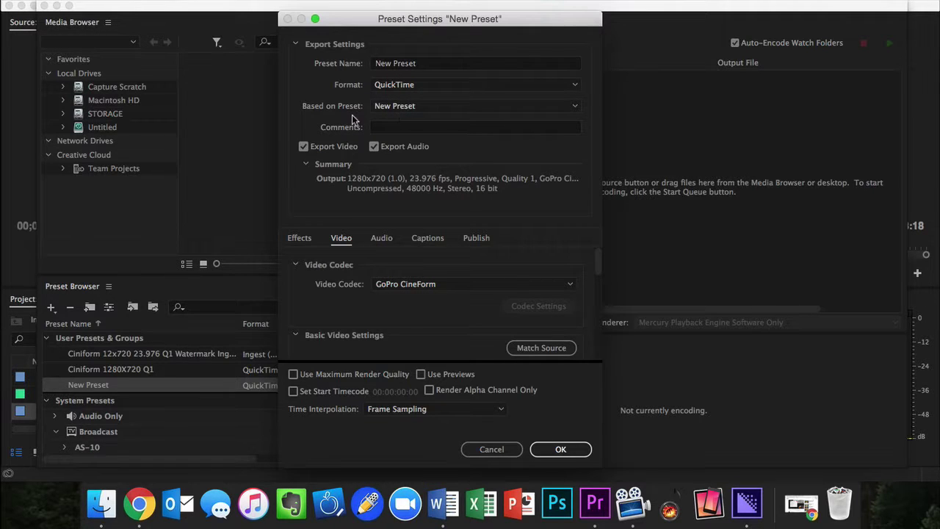
Examine the new preset's available base presets and its video codec, quality, frame size, frame rate and field order settings
{"action": "left_click", "coordinate": [389, 108]}
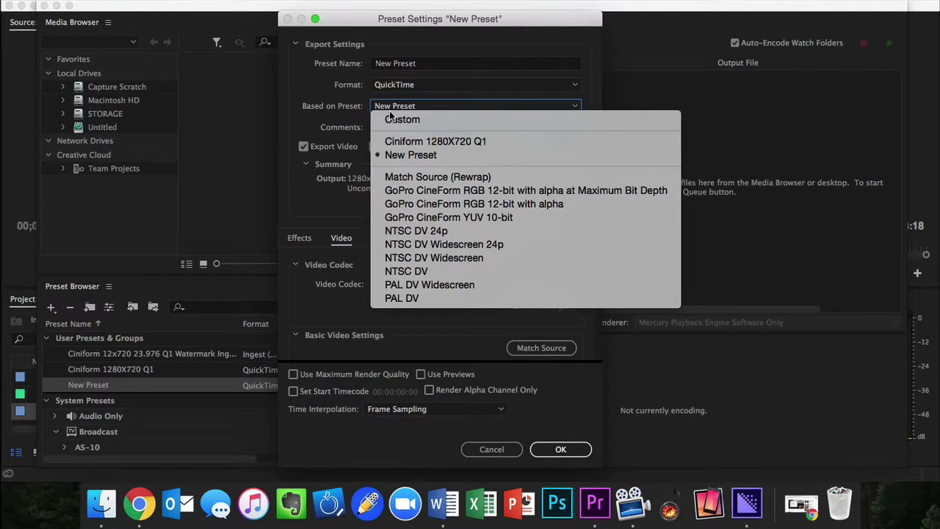
{"action": "left_click", "coordinate": [416, 108]}
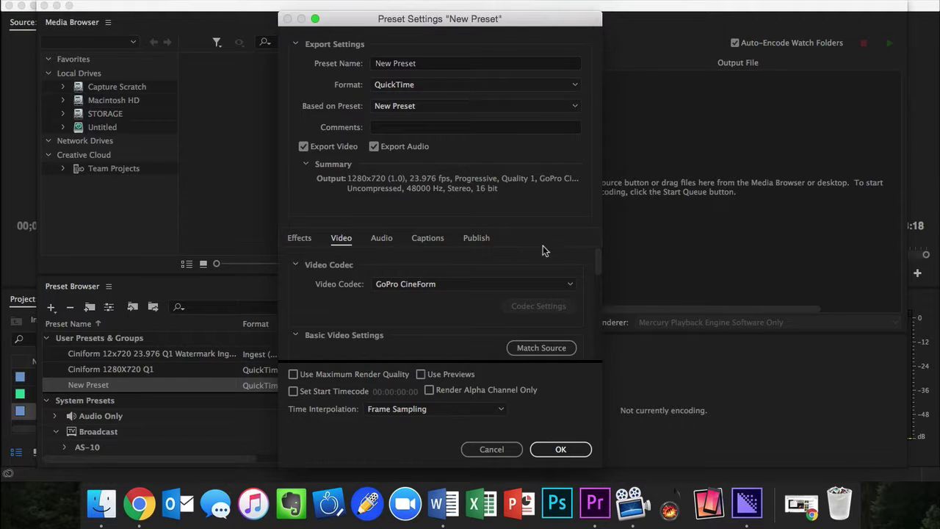
{"action": "scroll", "coordinate": [577, 265], "scroll_direction": "down", "scroll_amount": 1}
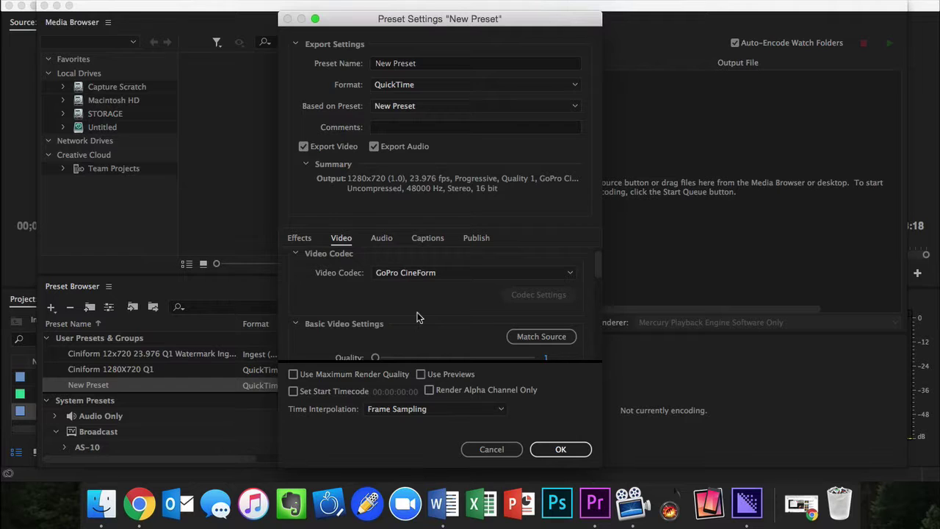
{"action": "scroll", "coordinate": [417, 316], "scroll_direction": "down", "scroll_amount": 5}
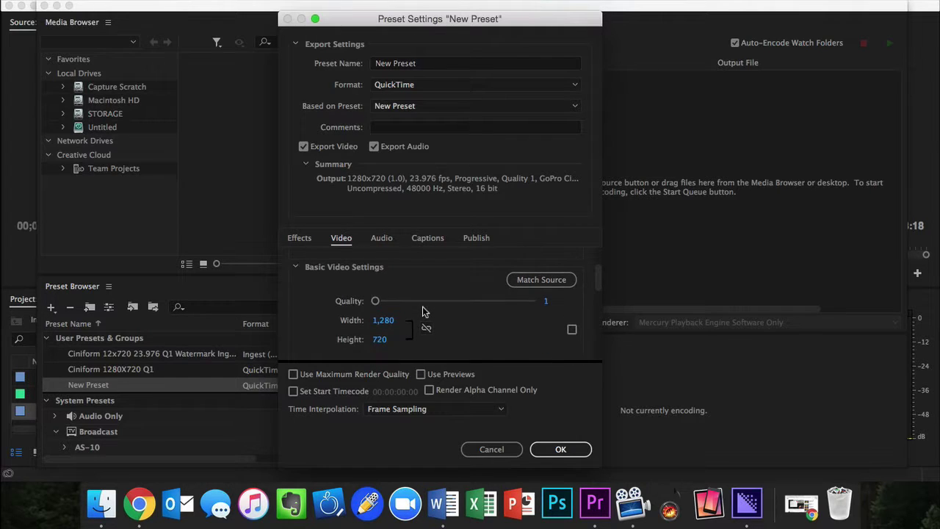
{"action": "scroll", "coordinate": [453, 321], "scroll_direction": "down", "scroll_amount": 1}
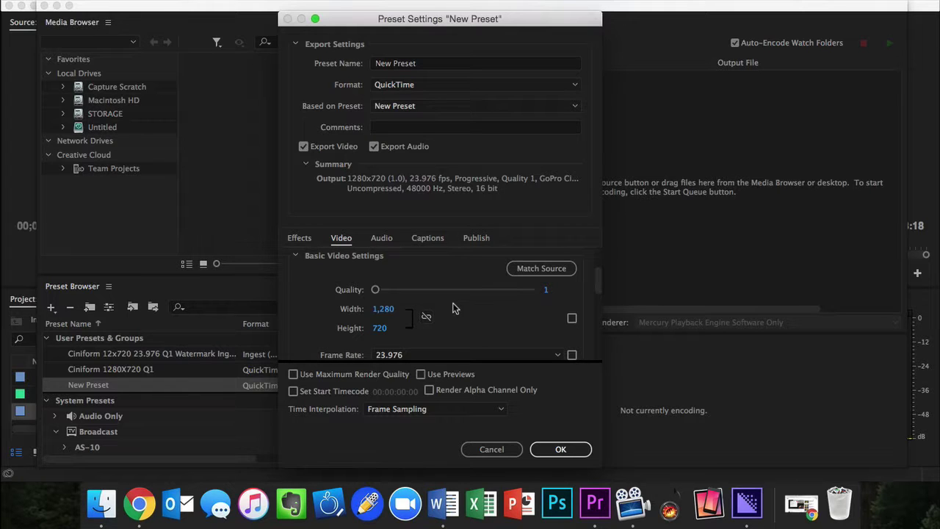
{"action": "mouse_move", "coordinate": [375, 291]}
{"action": "scroll", "coordinate": [439, 324], "scroll_direction": "down", "scroll_amount": 5}
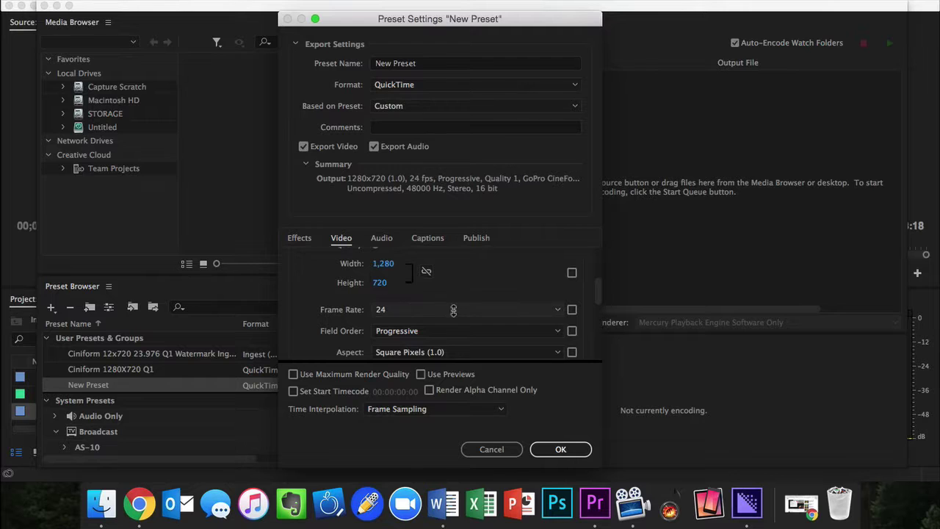
{"action": "scroll", "coordinate": [453, 311], "scroll_direction": "up", "scroll_amount": 1}
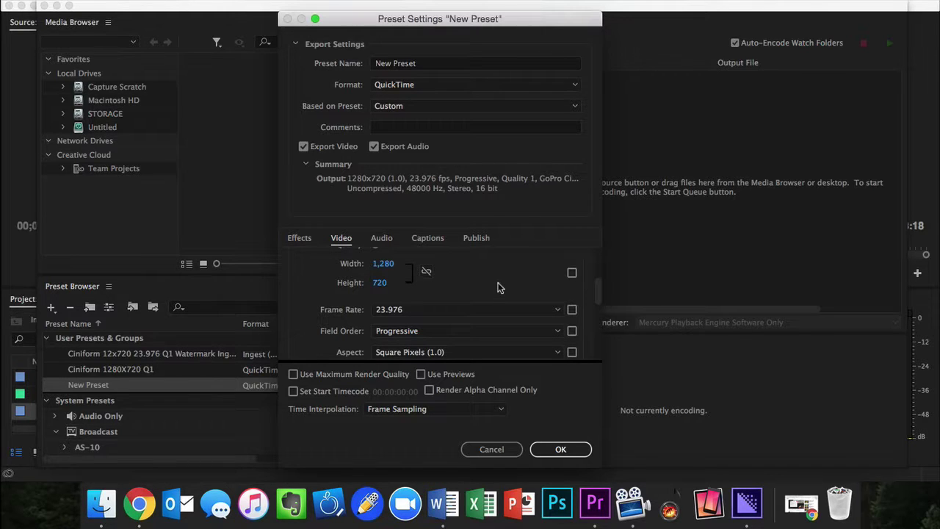
{"action": "scroll", "coordinate": [298, 313], "scroll_direction": "down", "scroll_amount": 3}
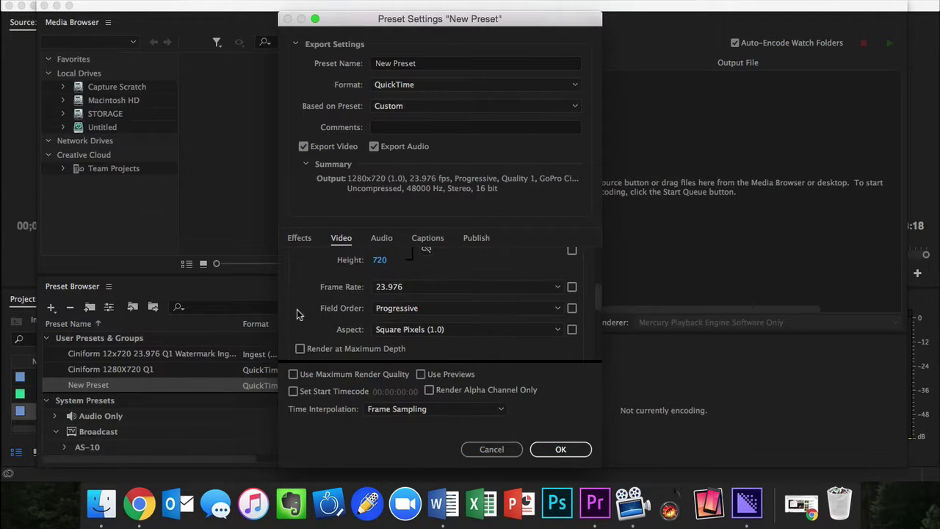
{"action": "scroll", "coordinate": [297, 313], "scroll_direction": "down", "scroll_amount": 1}
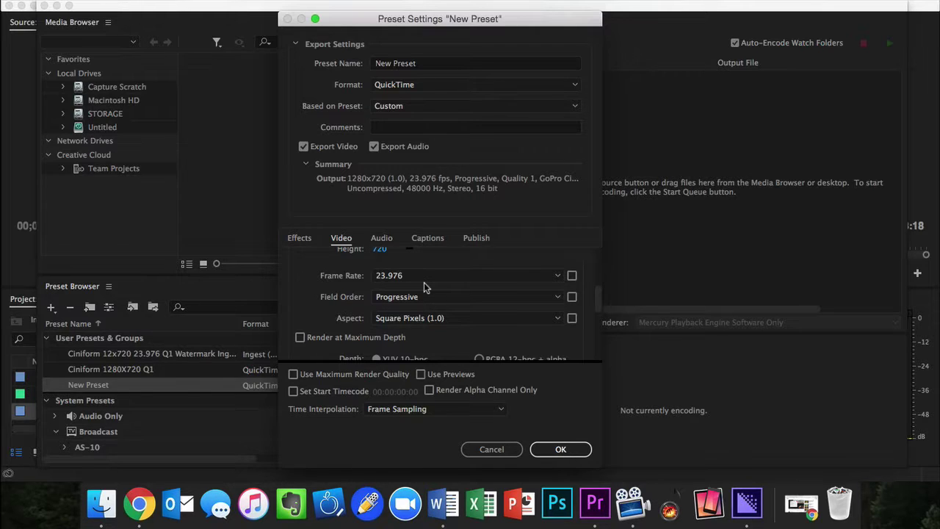
Check the frame rate of WHET6223.MOV in Premiere Pro and set the new Media Encoder preset's frame rate to 24
{"action": "left_click", "coordinate": [6, 322]}
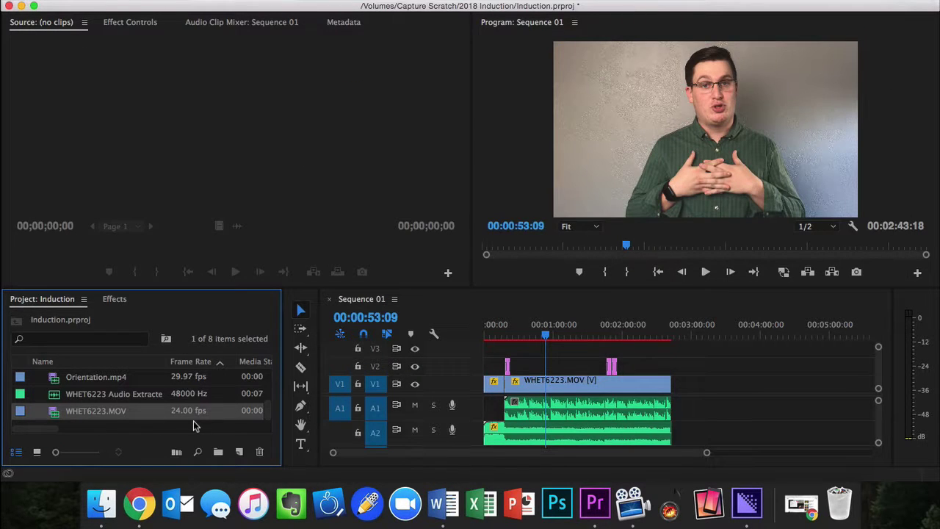
{"action": "left_click", "coordinate": [747, 503]}
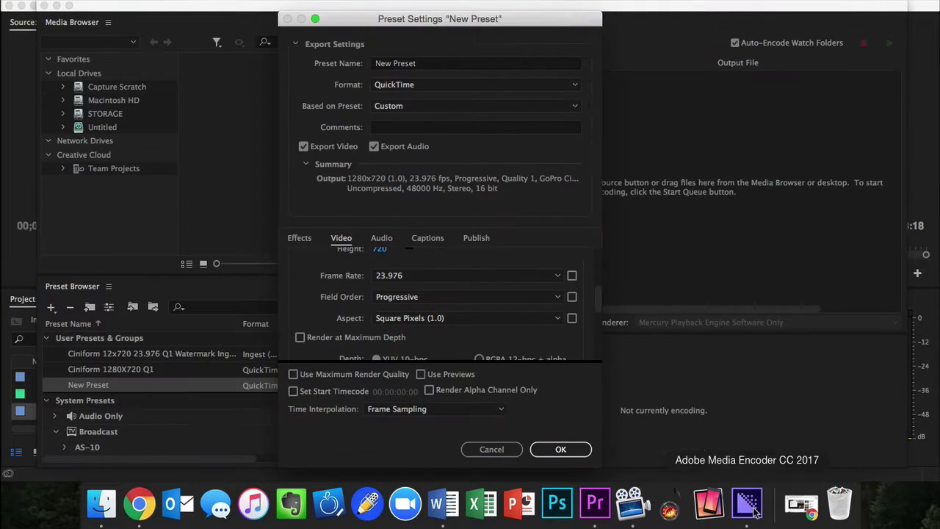
{"action": "left_click", "coordinate": [400, 276]}
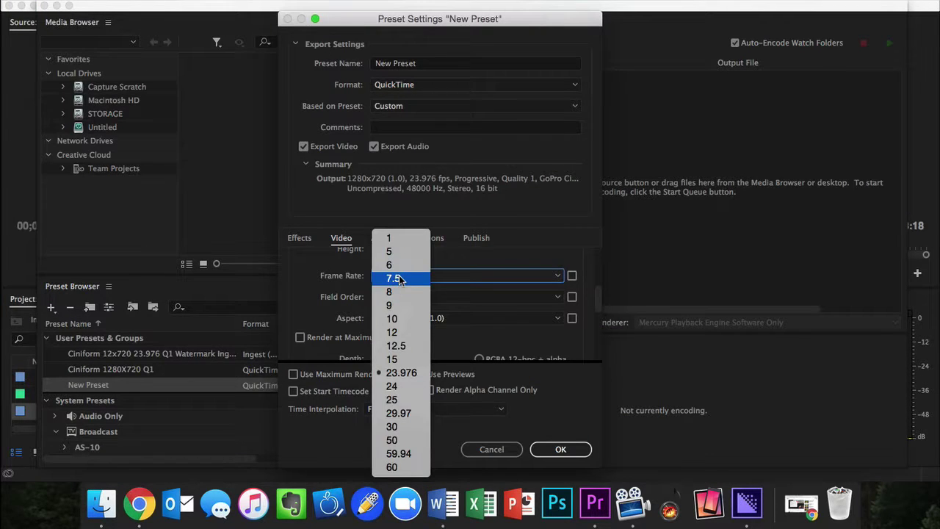
{"action": "left_click", "coordinate": [404, 387]}
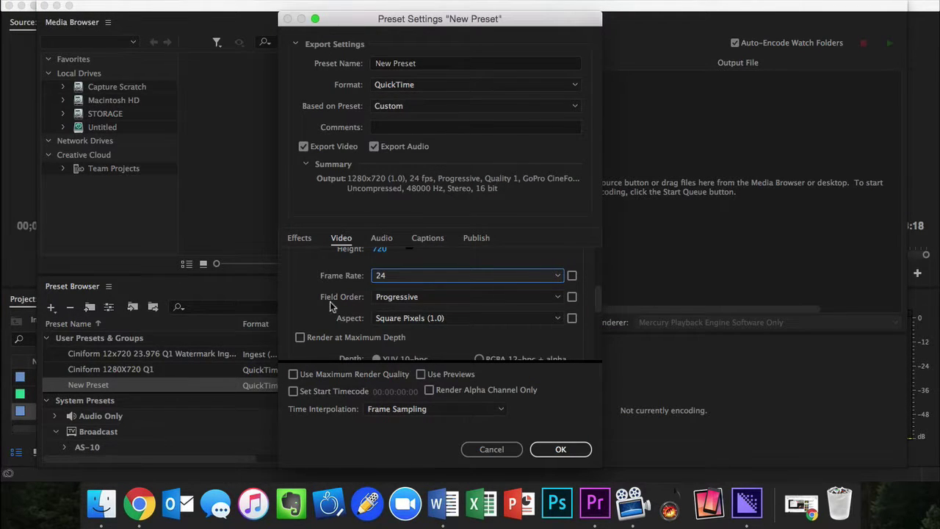
{"action": "left_click", "coordinate": [296, 284]}
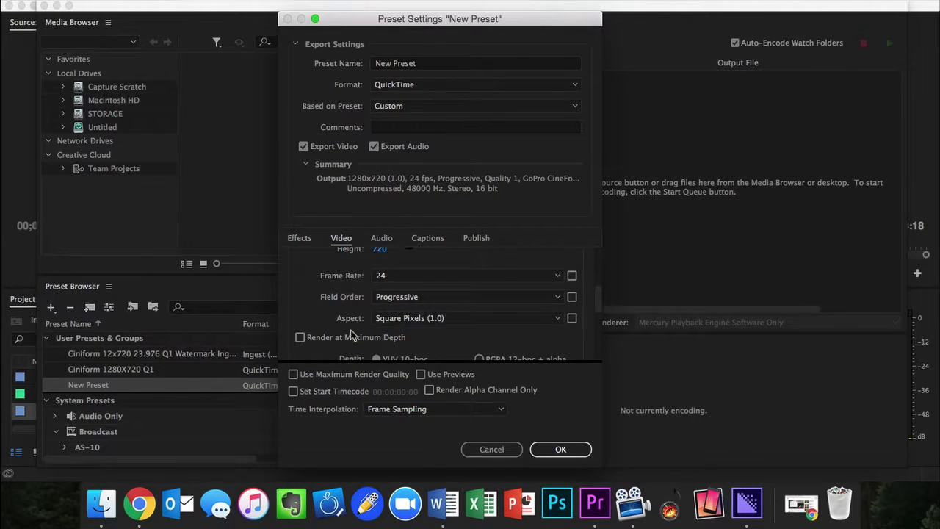
Review the preset's remaining video settings, including aspect, depth, advanced, bitrate and VR video options
{"action": "scroll", "coordinate": [300, 307], "scroll_direction": "down", "scroll_amount": 4}
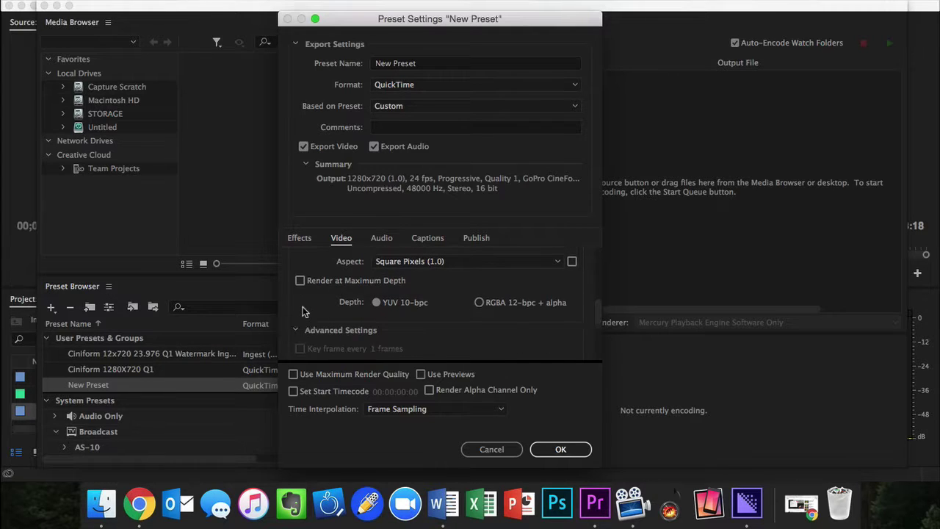
{"action": "scroll", "coordinate": [303, 309], "scroll_direction": "down", "scroll_amount": 1}
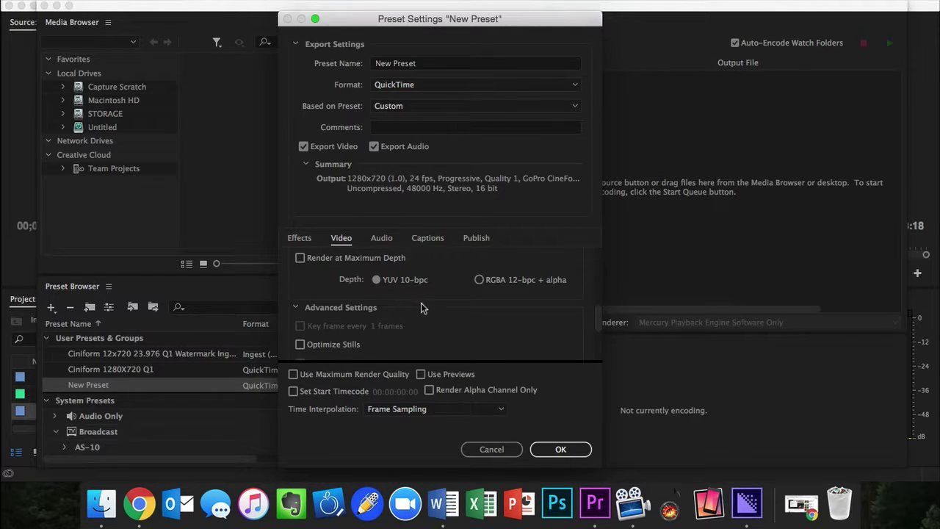
{"action": "scroll", "coordinate": [436, 304], "scroll_direction": "down", "scroll_amount": 5}
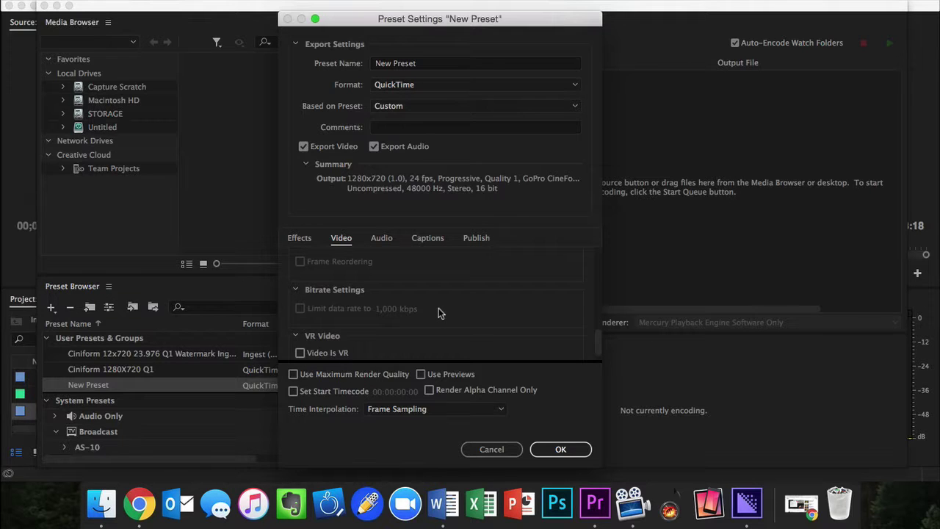
{"action": "scroll", "coordinate": [439, 312], "scroll_direction": "up", "scroll_amount": 10}
{"action": "scroll", "coordinate": [439, 311], "scroll_direction": "up", "scroll_amount": 4}
{"action": "scroll", "coordinate": [439, 309], "scroll_direction": "down", "scroll_amount": 5}
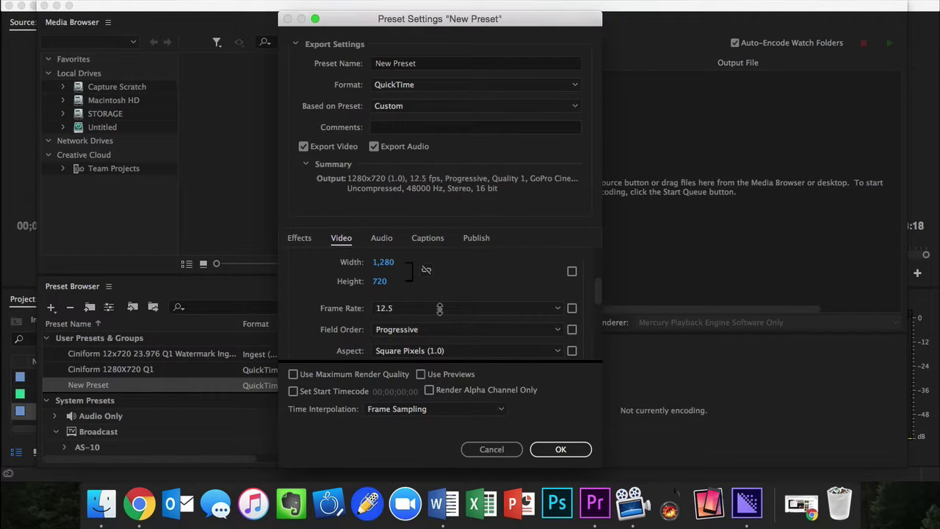
Restore the preset's frame rate to 24 and go through its effects settings as far as Image Overlay
{"action": "scroll", "coordinate": [440, 309], "scroll_direction": "up", "scroll_amount": 1}
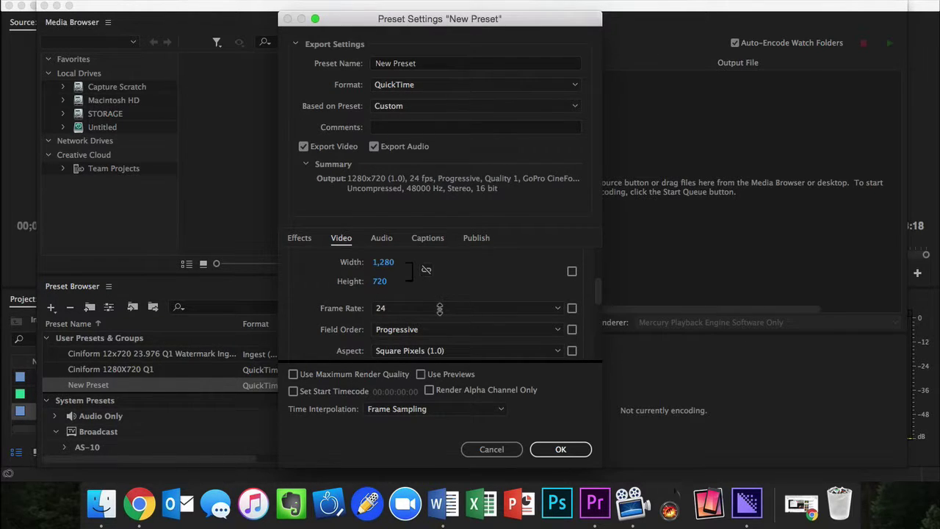
{"action": "left_click", "coordinate": [298, 238]}
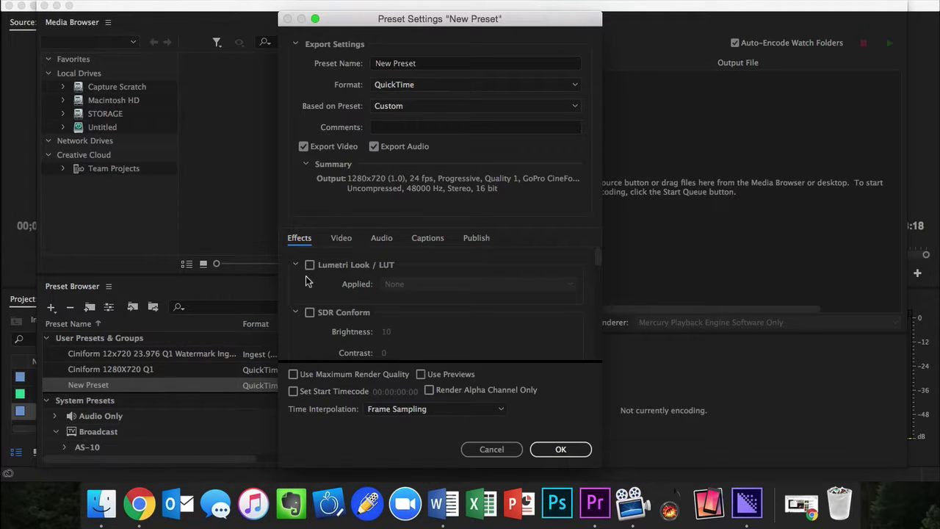
{"action": "scroll", "coordinate": [293, 290], "scroll_direction": "down", "scroll_amount": 2}
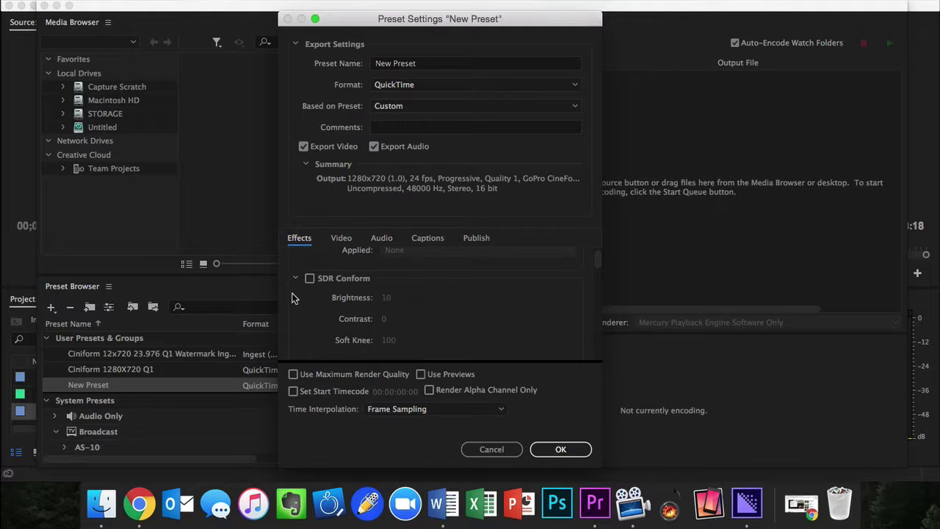
{"action": "scroll", "coordinate": [292, 297], "scroll_direction": "down", "scroll_amount": 5}
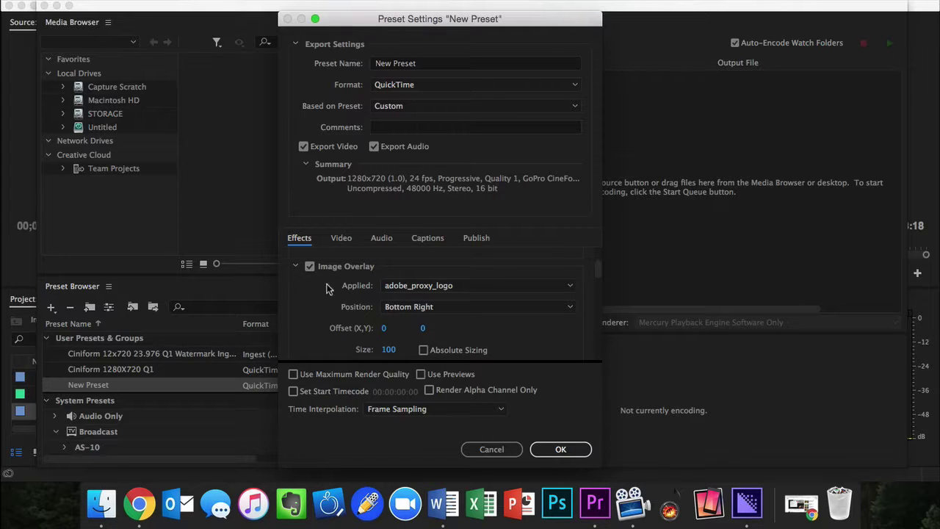
Locate the overlay image adobe_proxy_logo.png in the Desktop's PROXY FILES > Adobe Proxy Logo folder, then dismiss the file chooser
{"action": "left_click", "coordinate": [464, 291]}
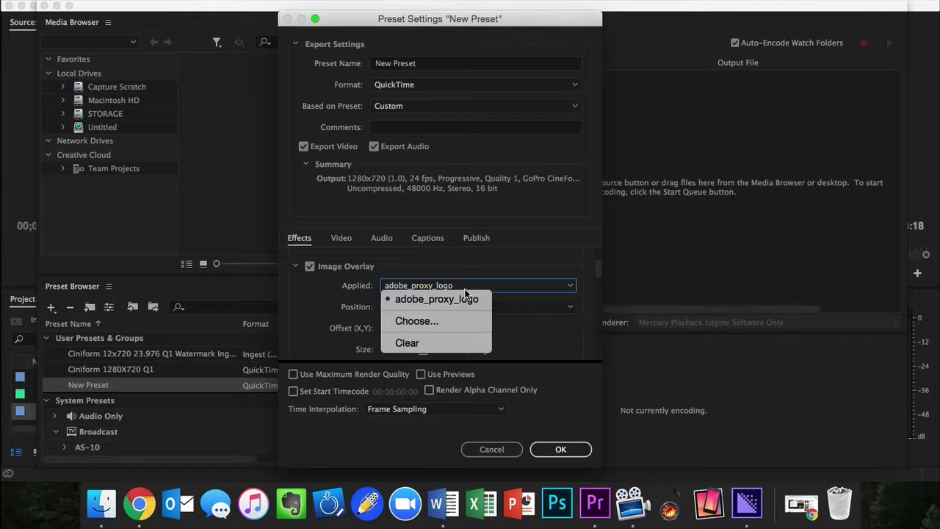
{"action": "left_click", "coordinate": [423, 320]}
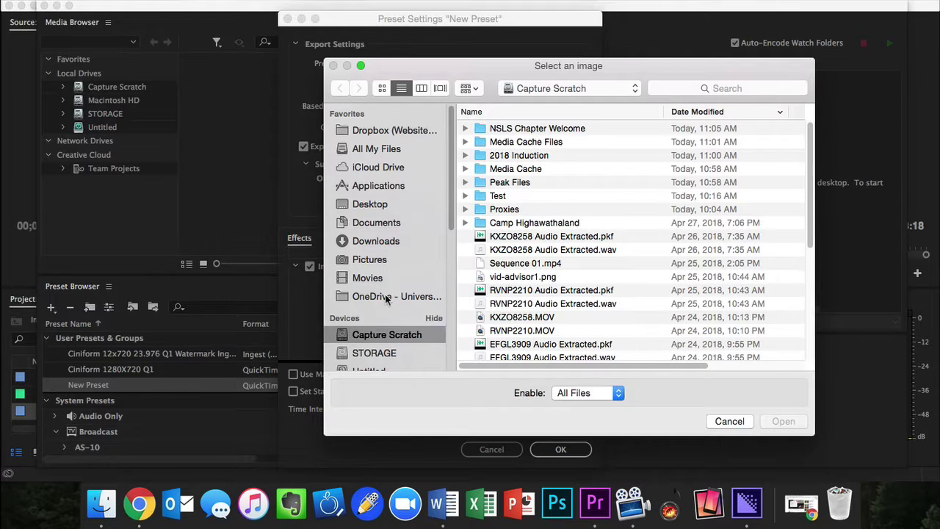
{"action": "left_click", "coordinate": [366, 204]}
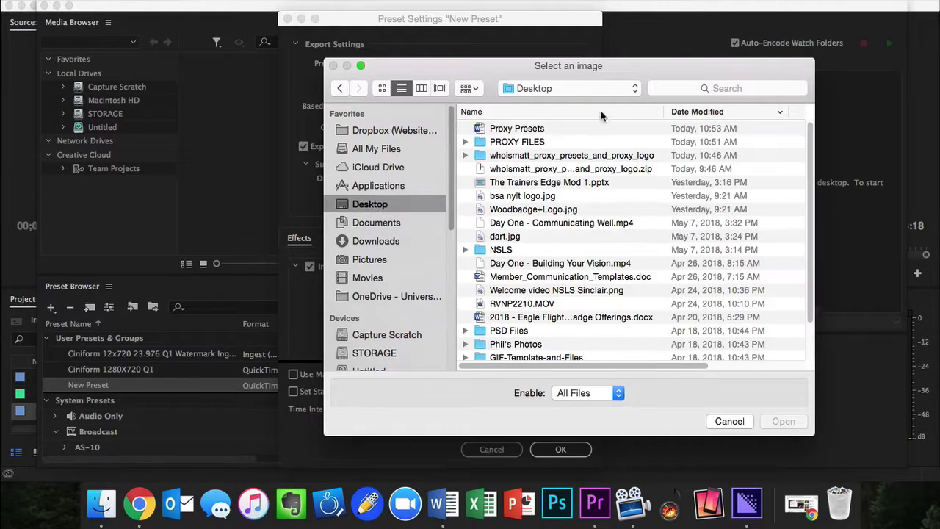
{"action": "double_click", "coordinate": [525, 141]}
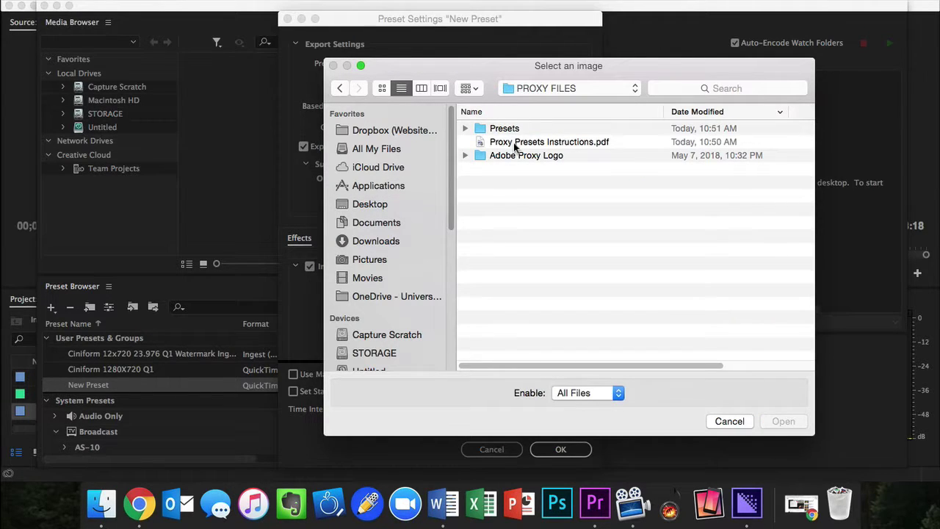
{"action": "left_click", "coordinate": [506, 156]}
{"action": "double_click", "coordinate": [505, 156]}
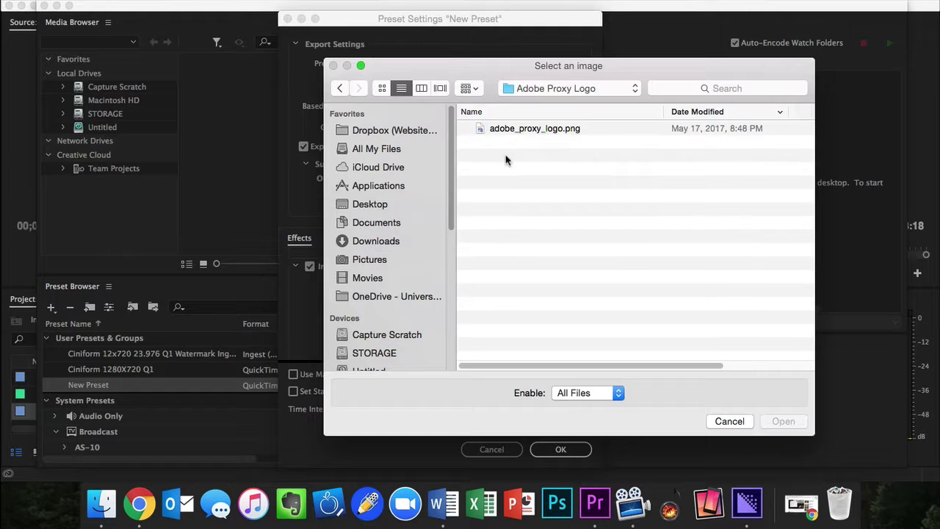
{"action": "left_click", "coordinate": [723, 421]}
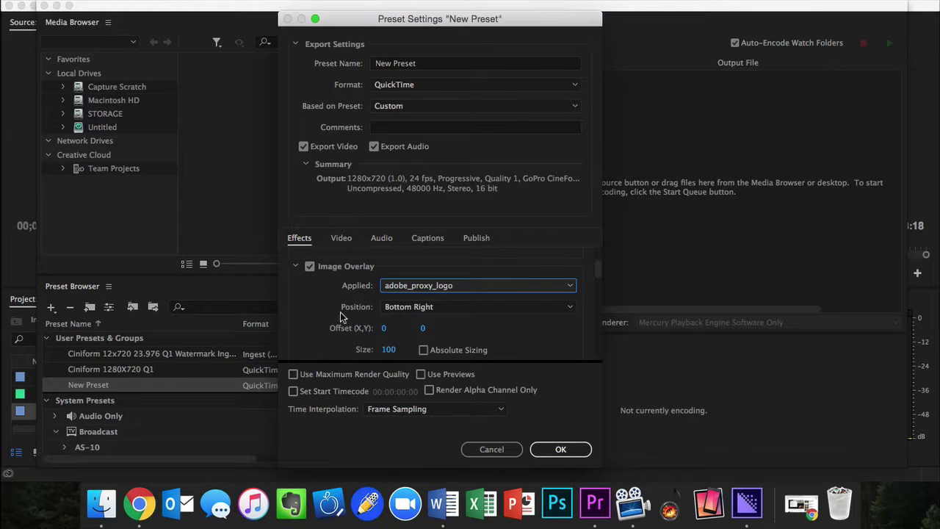
Review the overlay size, opacity, name and timecode settings, and save the new encoding preset
{"action": "left_click", "coordinate": [305, 312]}
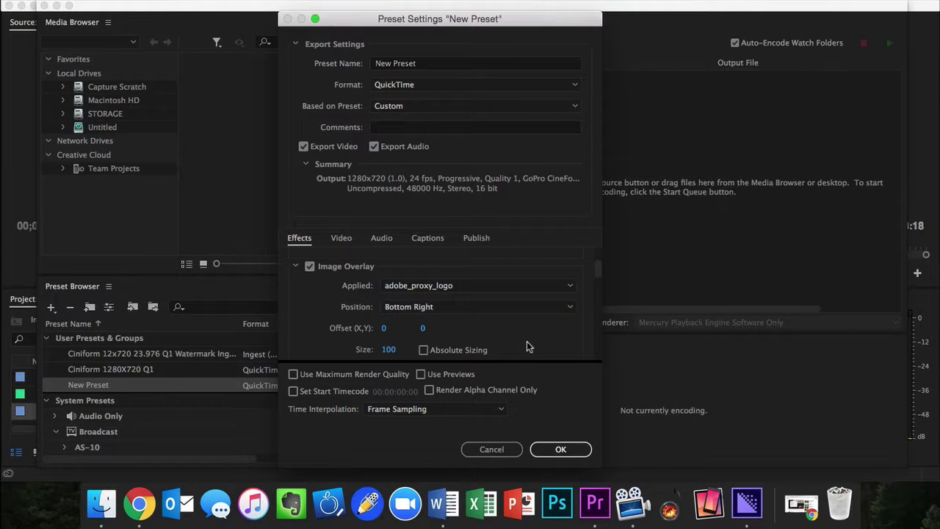
{"action": "scroll", "coordinate": [526, 341], "scroll_direction": "down", "scroll_amount": 4}
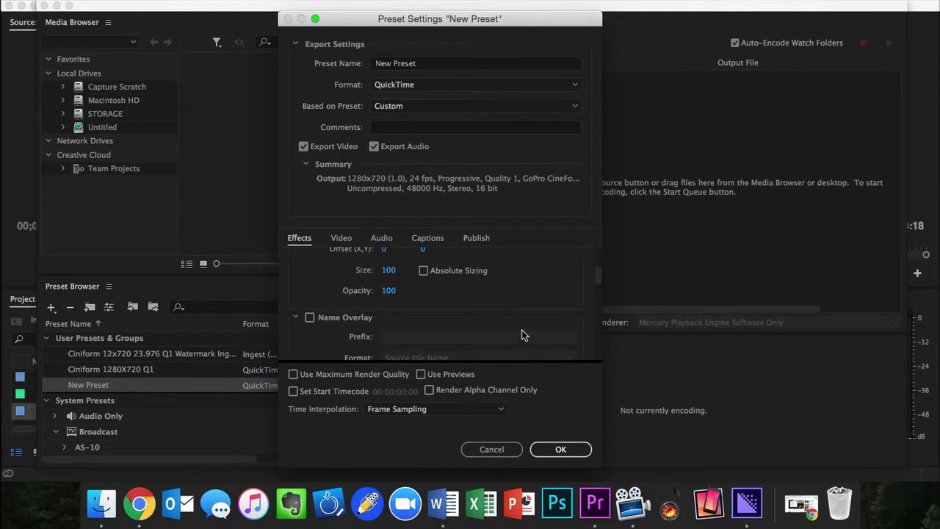
{"action": "scroll", "coordinate": [523, 323], "scroll_direction": "down", "scroll_amount": 5}
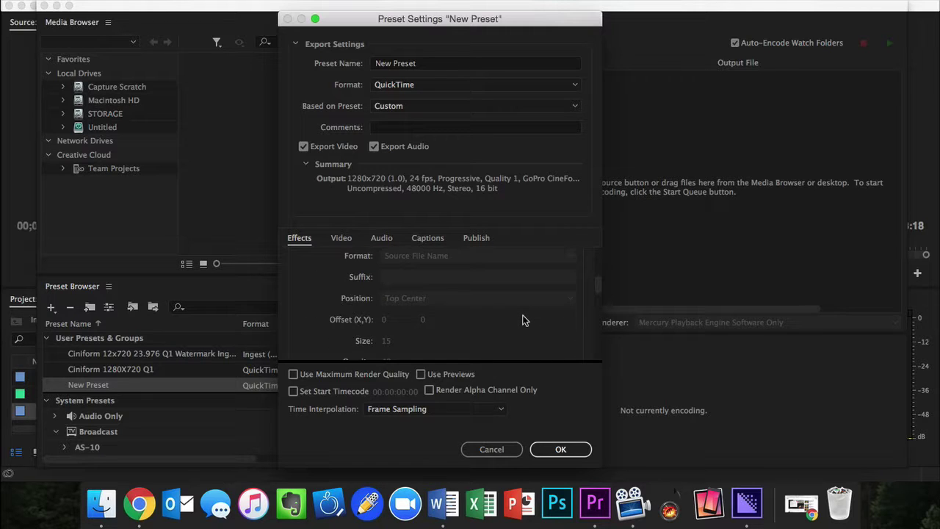
{"action": "scroll", "coordinate": [522, 326], "scroll_direction": "down", "scroll_amount": 5}
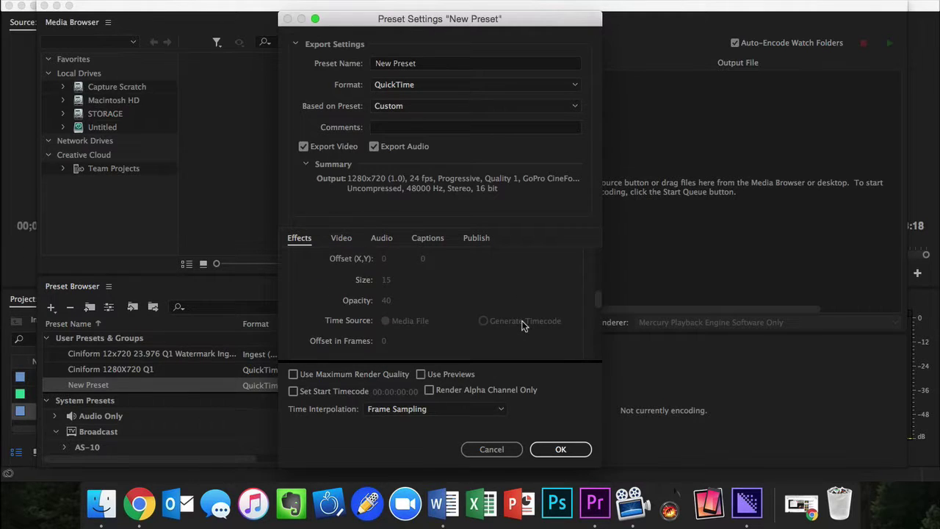
{"action": "left_click", "coordinate": [547, 450]}
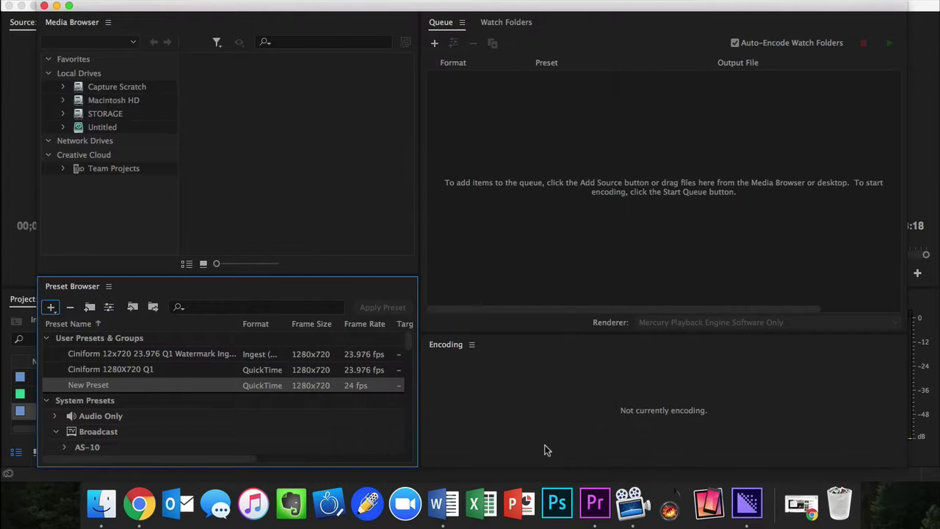
Reopen the new encoding preset's settings, rename it "Ciniform 1280x720 24fps" and save it
{"action": "right_click", "coordinate": [75, 386]}
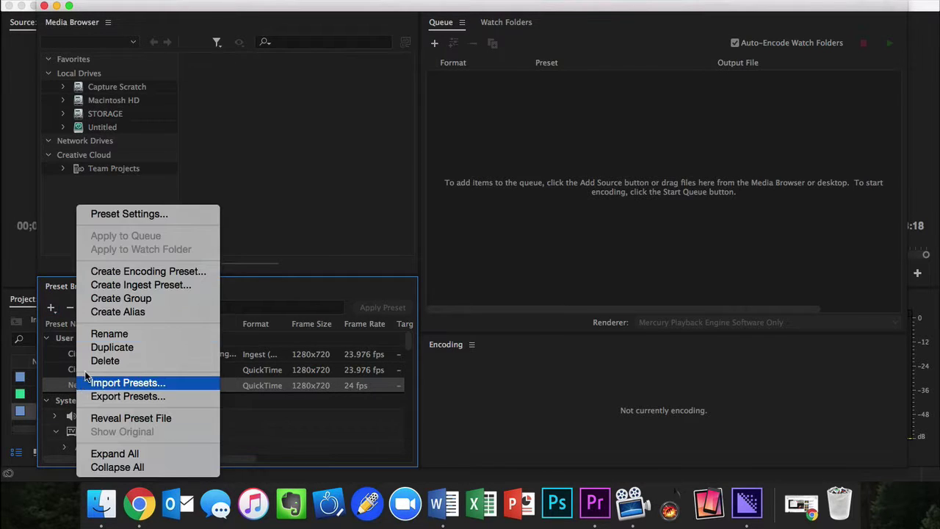
{"action": "left_click", "coordinate": [132, 213]}
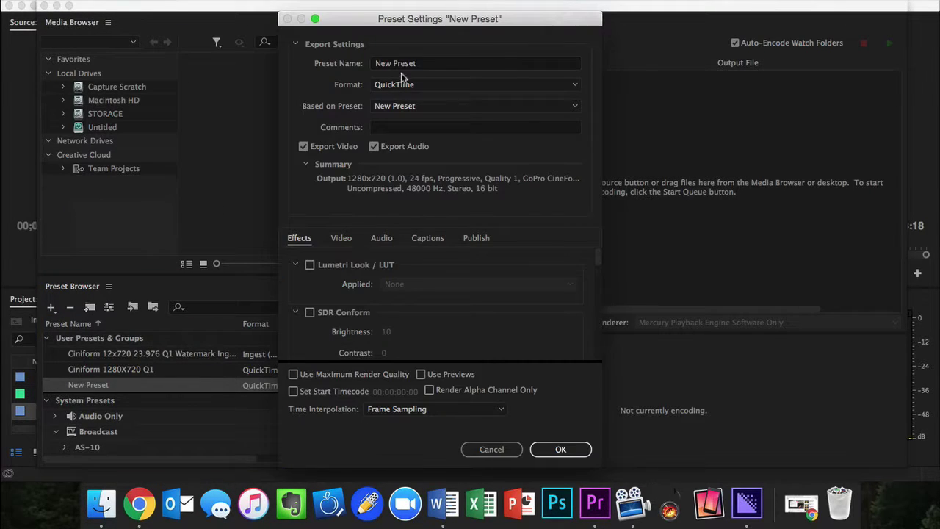
{"action": "left_click", "coordinate": [418, 66]}
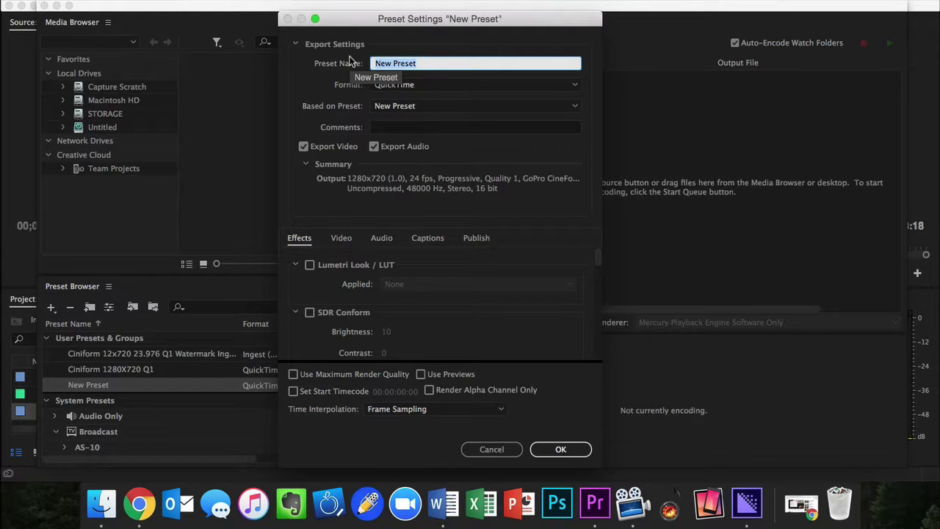
{"action": "type", "text": "Ciniform 1280"}
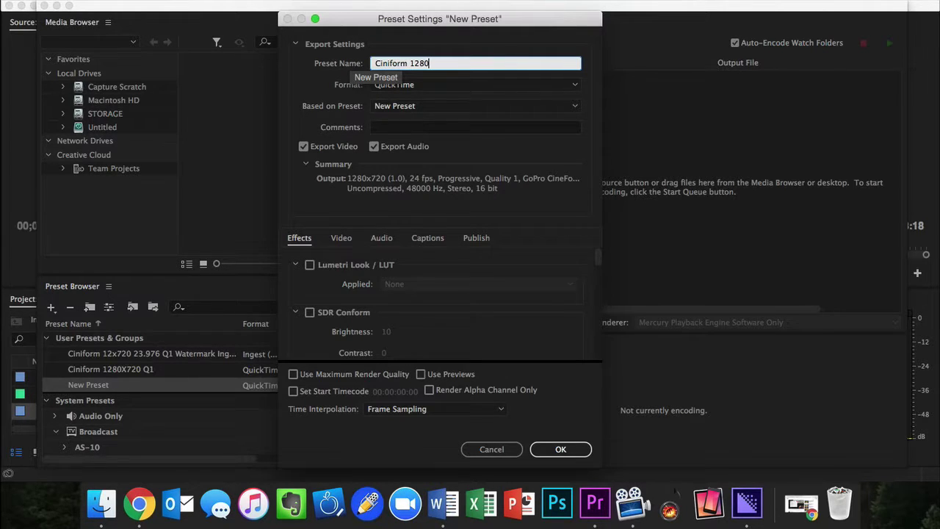
{"action": "type", "text": "x"}
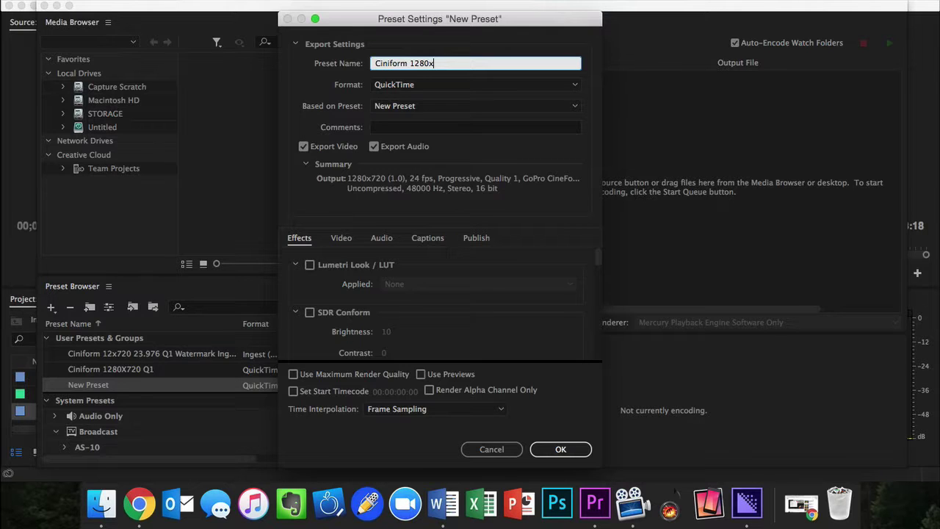
{"action": "type", "text": "720 4 f"}
{"action": "key", "text": "BackSpace"}
{"action": "key", "text": "BackSpace"}
{"action": "key", "text": "BackSpace"}
{"action": "type", "text": "24fps"}
{"action": "left_click", "coordinate": [540, 454]}
Create a new ingest preset and set its copy destination to the Capture Scratch drive
{"action": "mouse_move", "coordinate": [134, 373]}
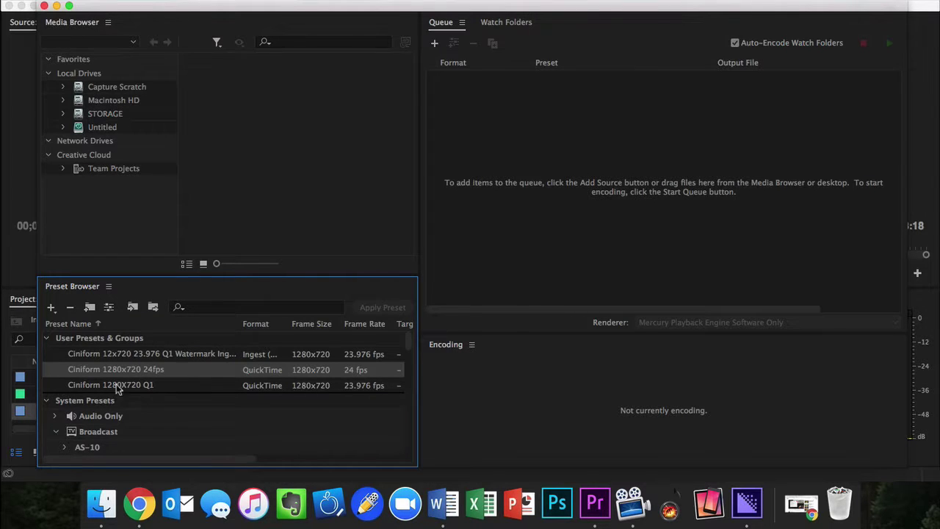
{"action": "left_click", "coordinate": [50, 309]}
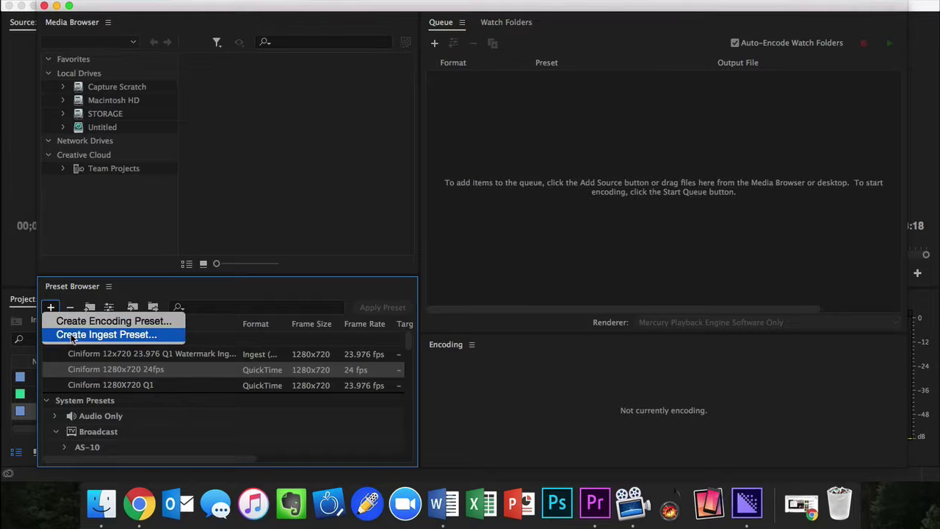
{"action": "left_click", "coordinate": [72, 335]}
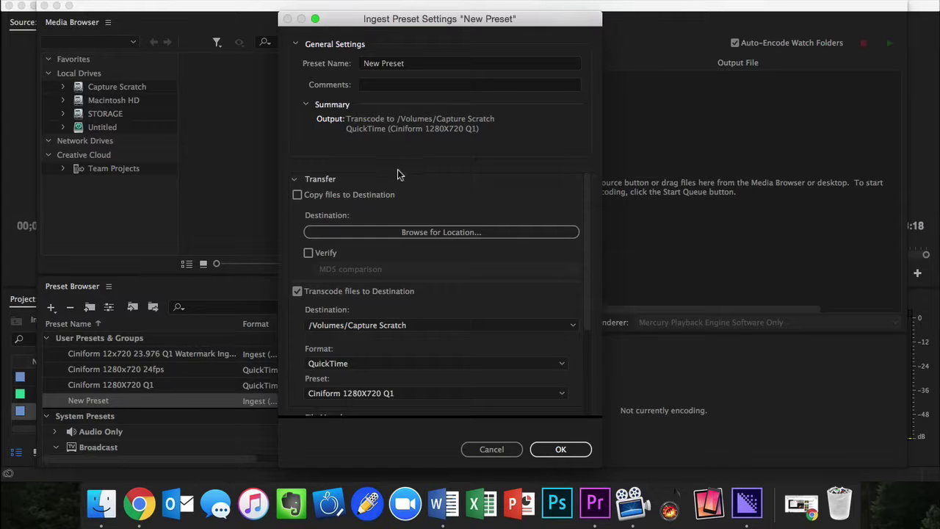
{"action": "left_click", "coordinate": [429, 234]}
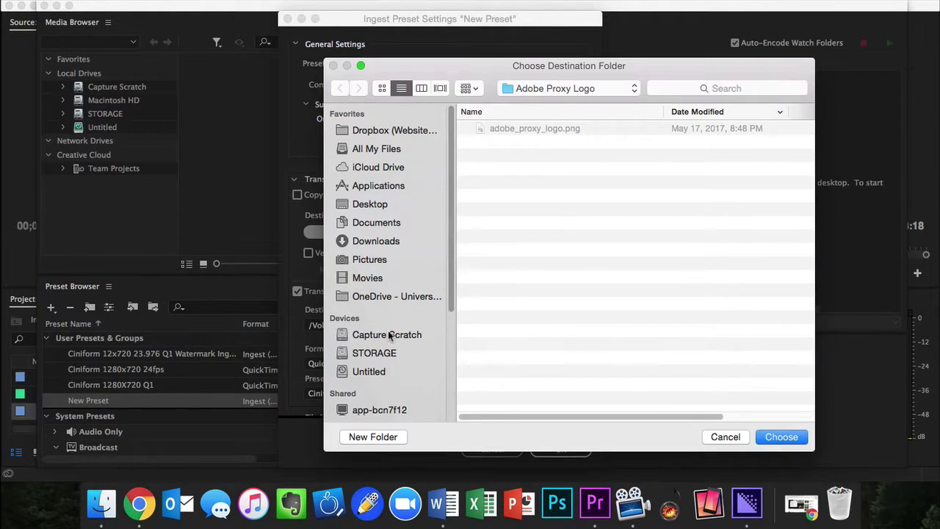
{"action": "left_click", "coordinate": [389, 335]}
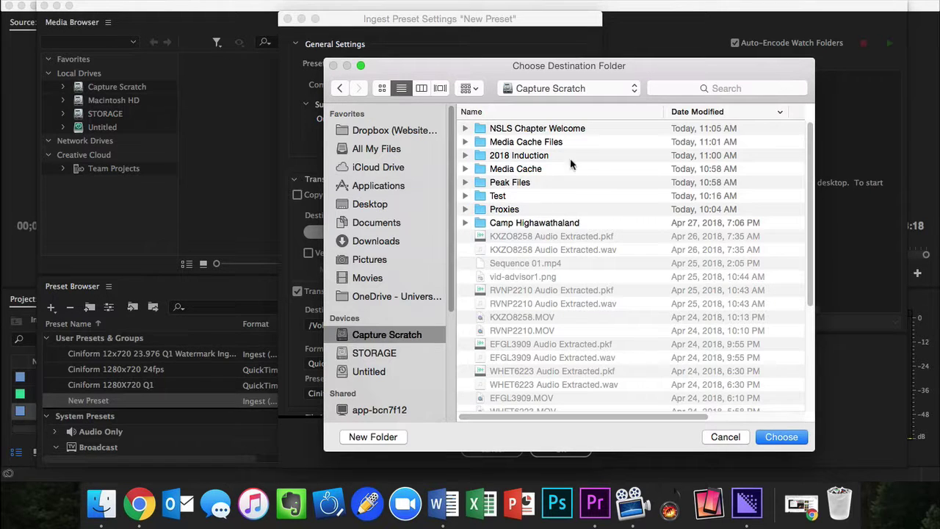
{"action": "left_click", "coordinate": [798, 436]}
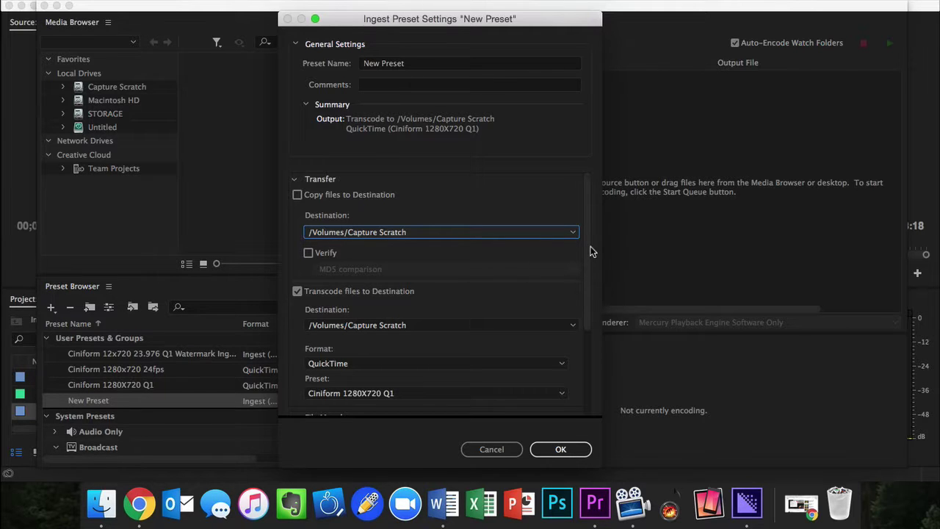
{"action": "left_click_drag", "start_coordinate": [584, 248], "coordinate": [588, 214]}
{"action": "left_click_drag", "start_coordinate": [588, 281], "coordinate": [593, 196]}
Name the ingest preset "Ingest Preste 24 fps" and save it
{"action": "left_click", "coordinate": [362, 64]}
{"action": "type", "text": "Inget"}
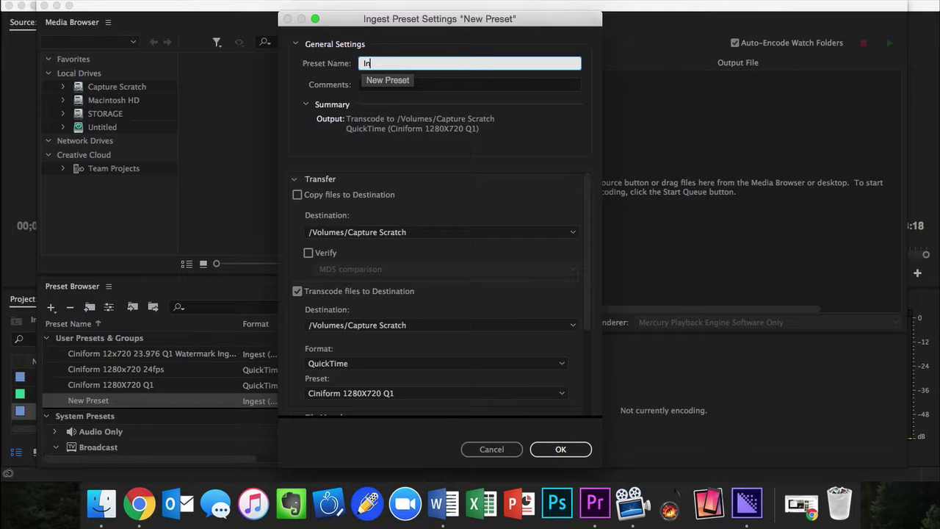
{"action": "key", "text": "BackSpace"}
{"action": "key", "text": "BackSpace"}
{"action": "type", "text": "est Pres"}
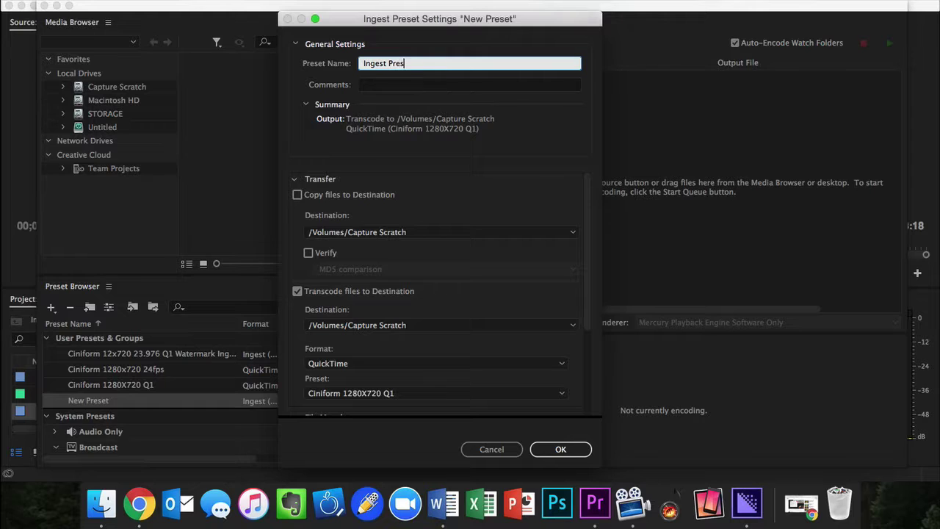
{"action": "type", "text": "te 24 fps"}
{"action": "left_click", "coordinate": [560, 449]}
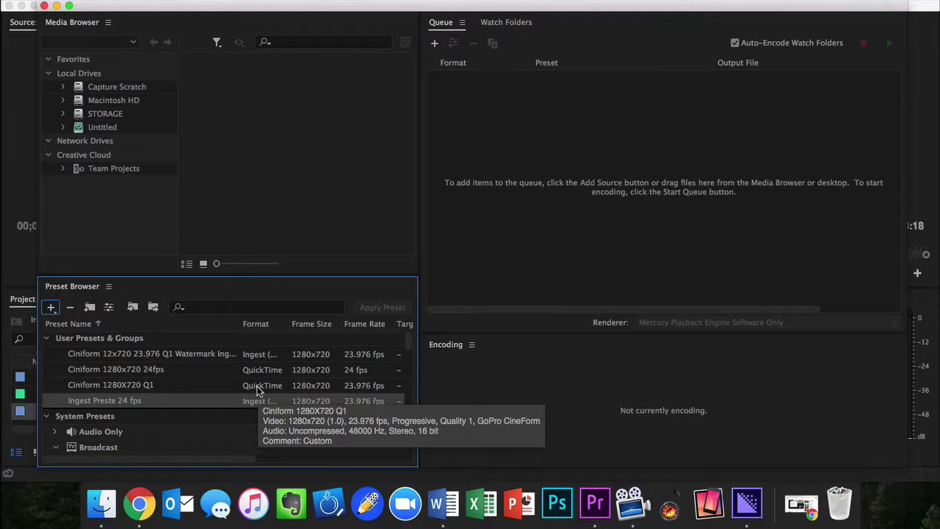
Reveal the ingest preset's file in Finder, check the path of its Presets folder, and close the Finder windows
{"action": "right_click", "coordinate": [105, 403]}
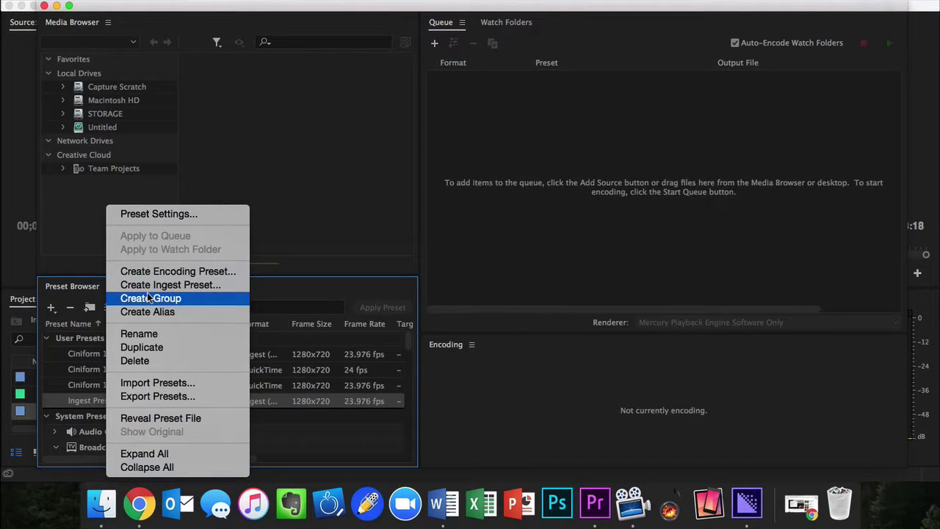
{"action": "left_click", "coordinate": [163, 418]}
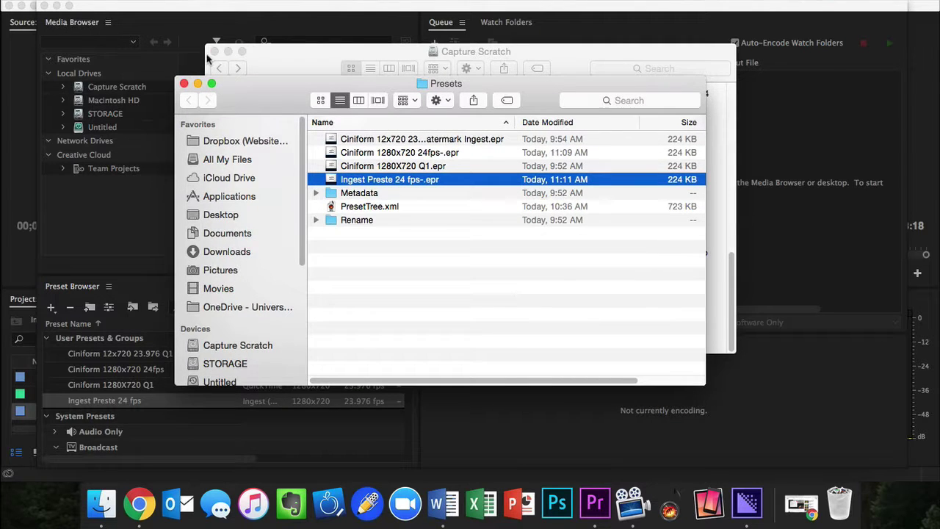
{"action": "left_click", "coordinate": [213, 52]}
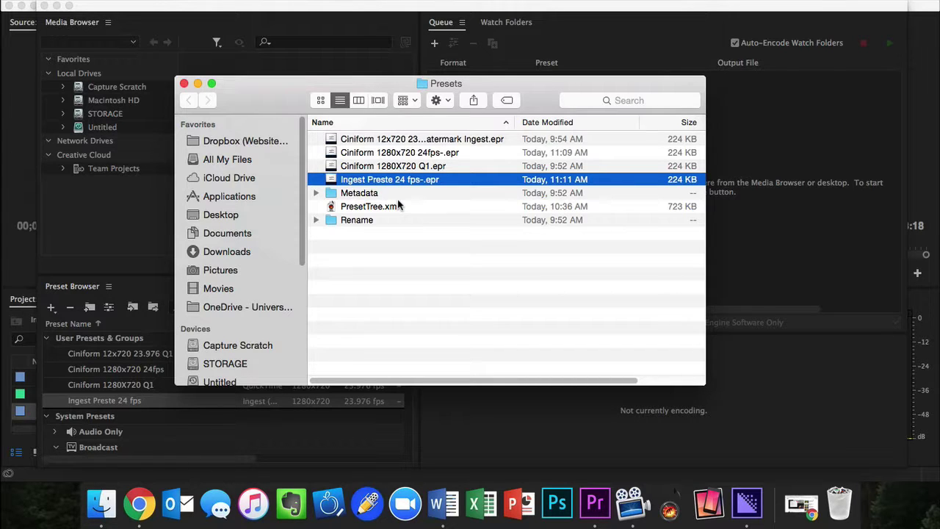
{"action": "left_click", "coordinate": [420, 83], "text": "super"}
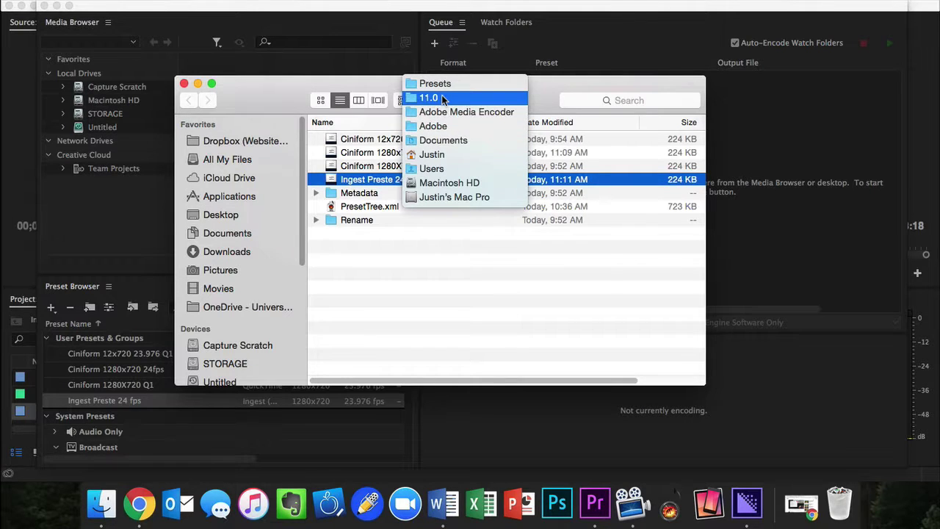
{"action": "left_click", "coordinate": [291, 83]}
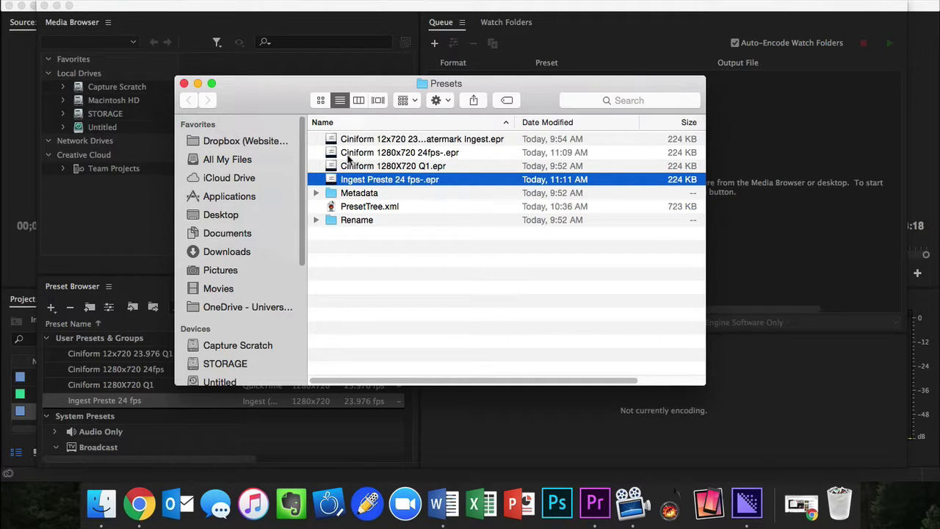
{"action": "left_click", "coordinate": [184, 84]}
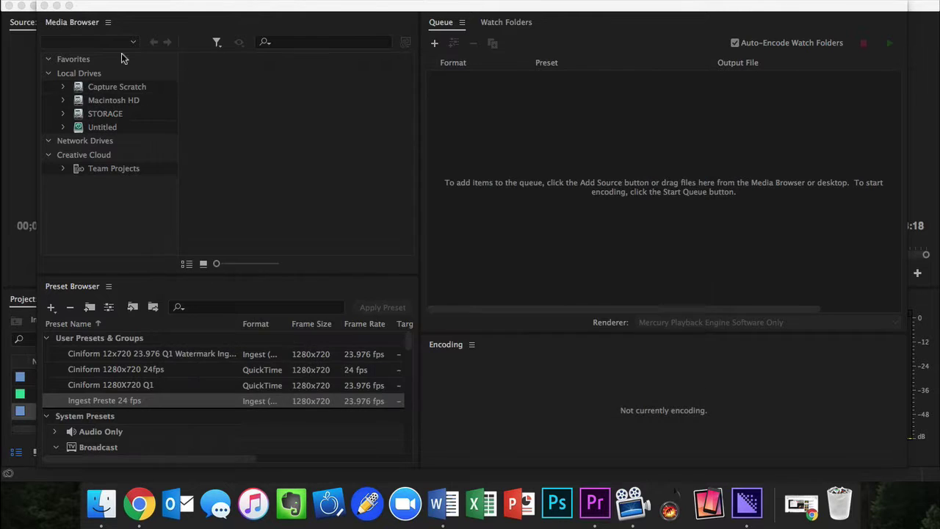
Return to Premiere Pro, start creating proxies for WHET6223.MOV, and check which QuickTime proxy presets are available
{"action": "left_click", "coordinate": [56, 5]}
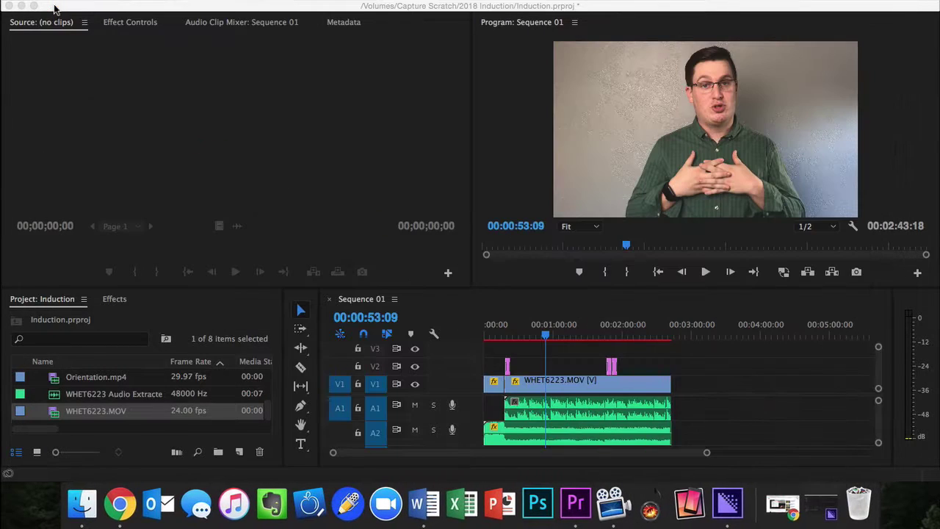
{"action": "right_click", "coordinate": [86, 412]}
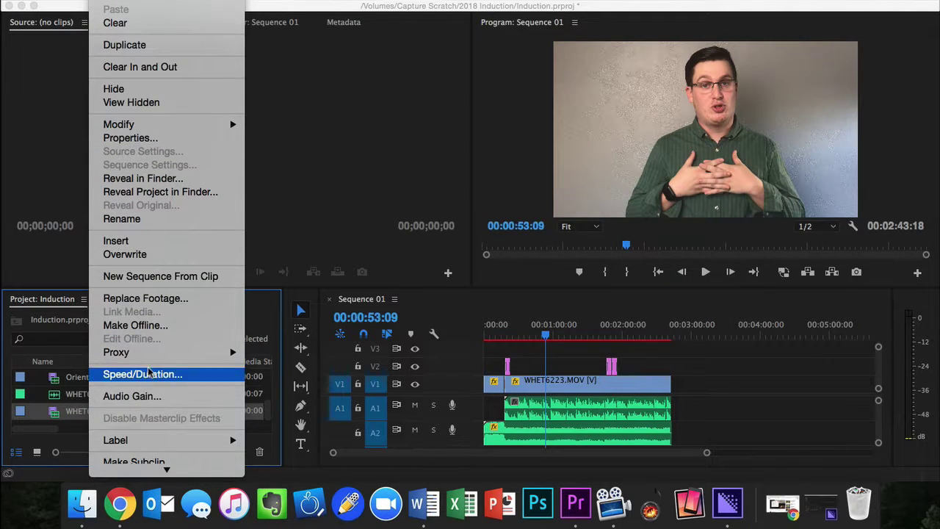
{"action": "mouse_move", "coordinate": [148, 353]}
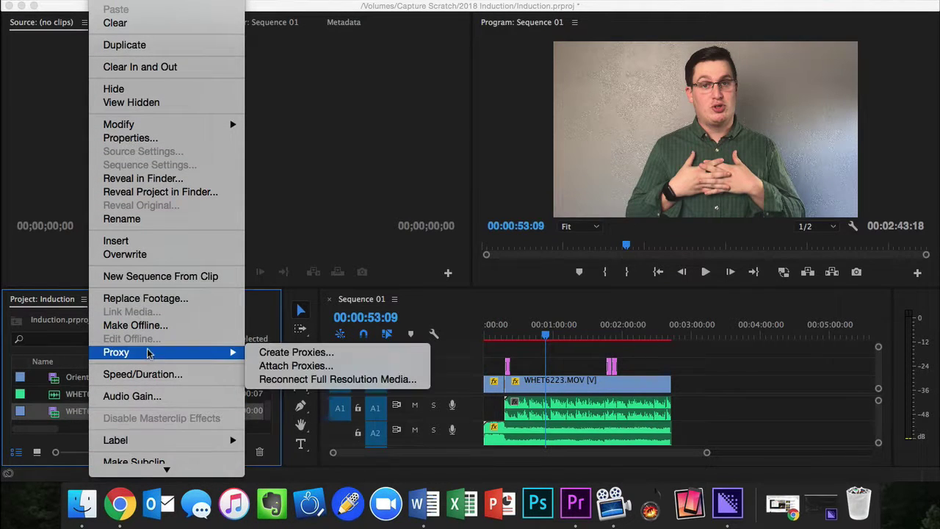
{"action": "left_click", "coordinate": [265, 353]}
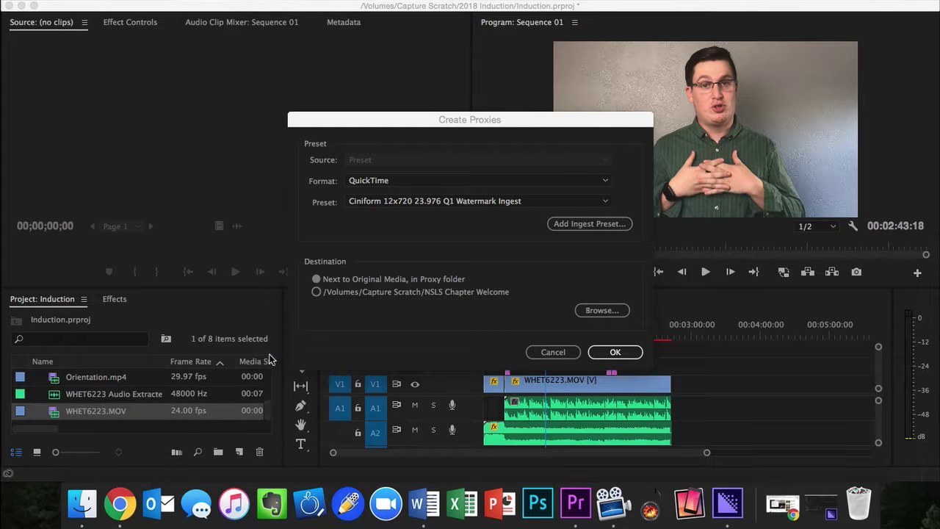
{"action": "left_click", "coordinate": [387, 201]}
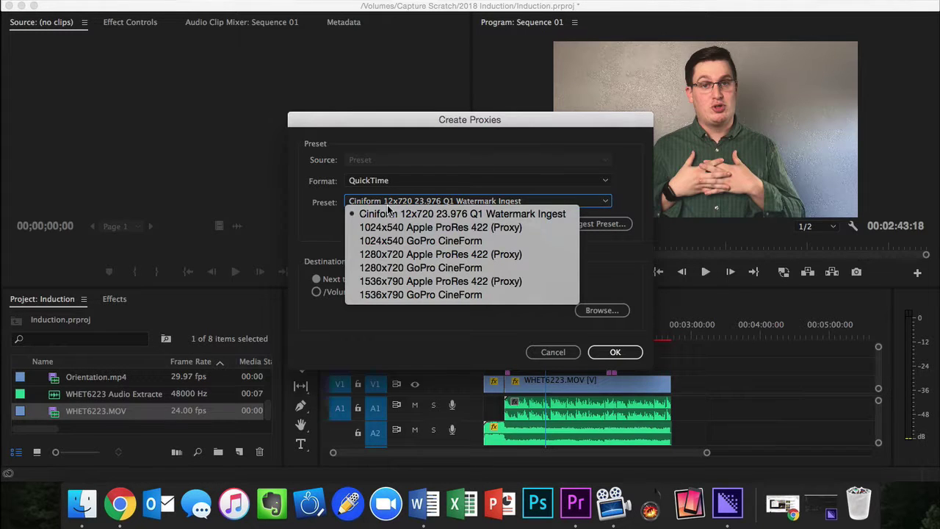
{"action": "left_click", "coordinate": [389, 211]}
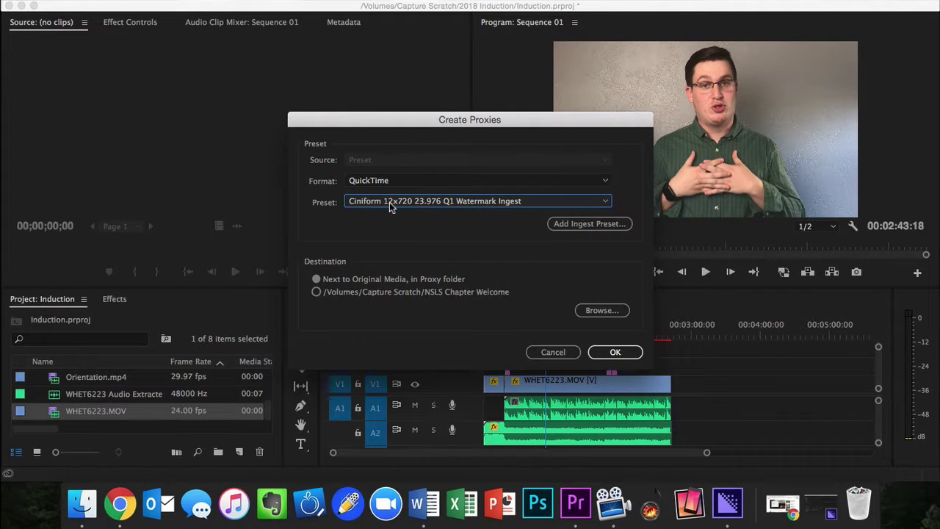
Add the ingest preset file "Ingest Preste 24 fps-.epr" from the Adobe Media Encoder 11.0 Presets folder in Documents
{"action": "left_click", "coordinate": [578, 226]}
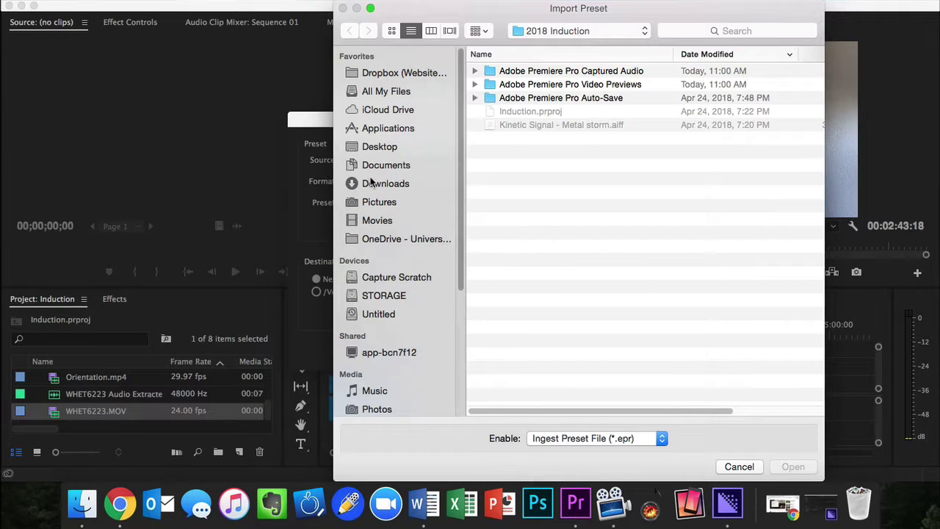
{"action": "left_click", "coordinate": [369, 166]}
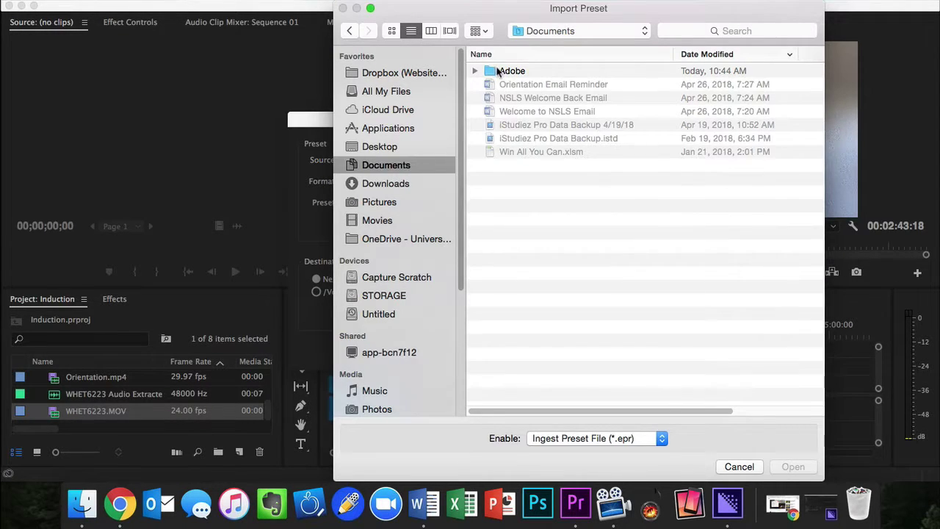
{"action": "double_click", "coordinate": [497, 72]}
{"action": "double_click", "coordinate": [492, 70]}
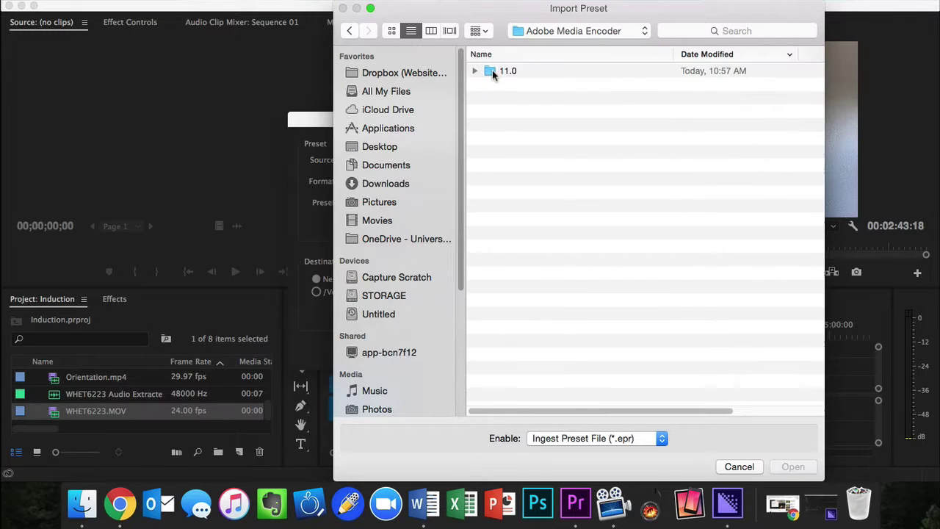
{"action": "double_click", "coordinate": [491, 69]}
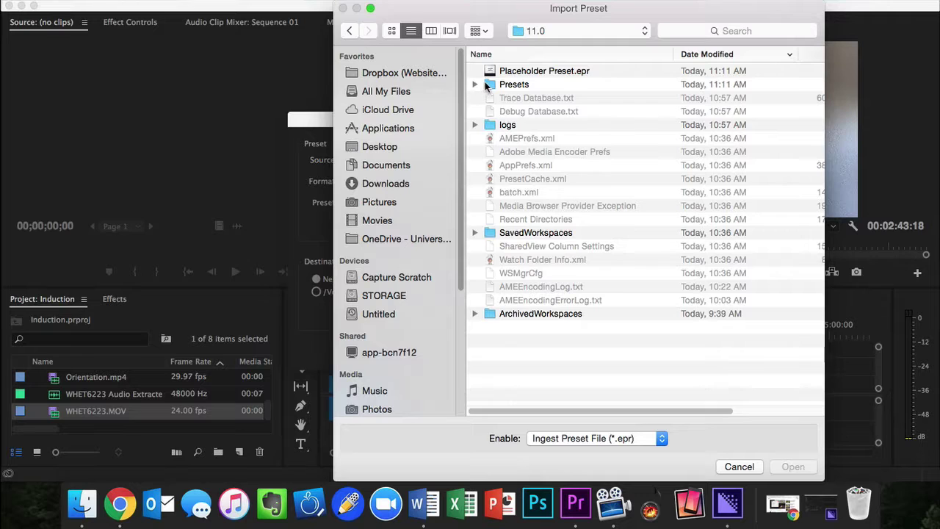
{"action": "double_click", "coordinate": [486, 84]}
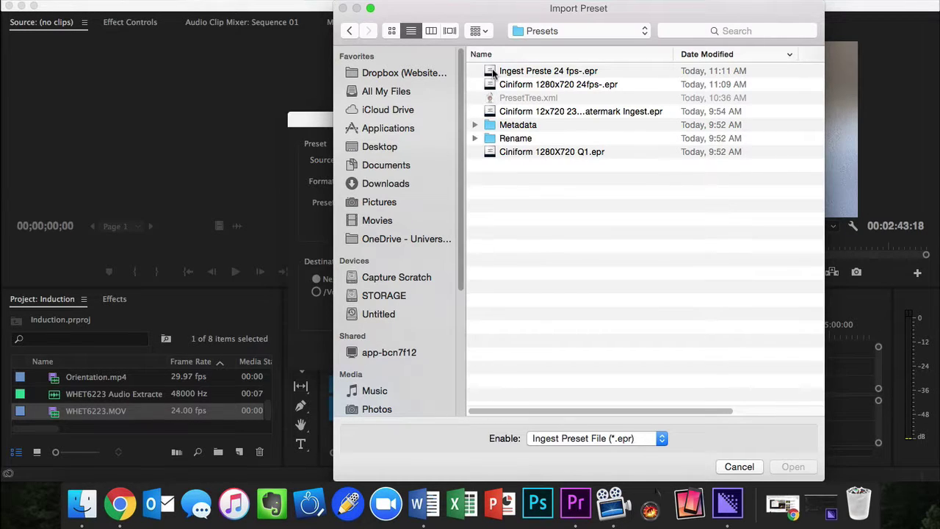
{"action": "double_click", "coordinate": [493, 72]}
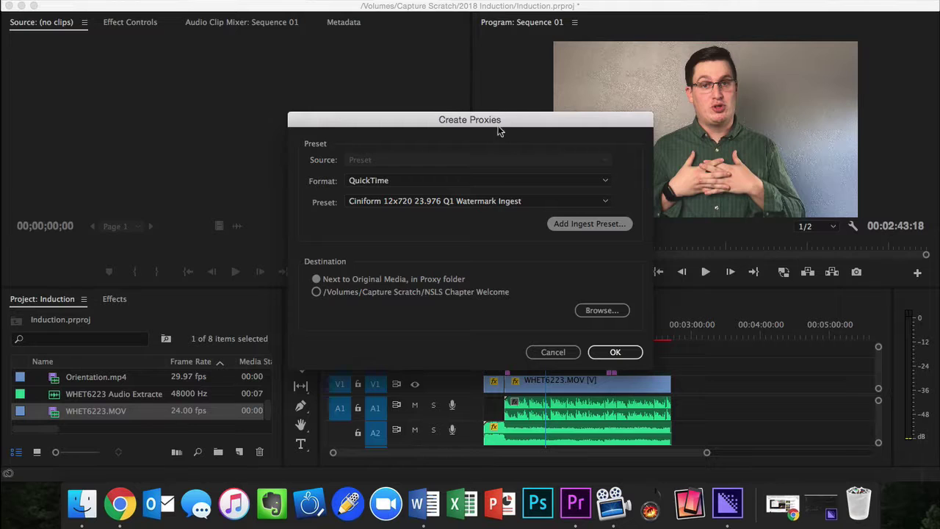
{"action": "left_click", "coordinate": [620, 357]}
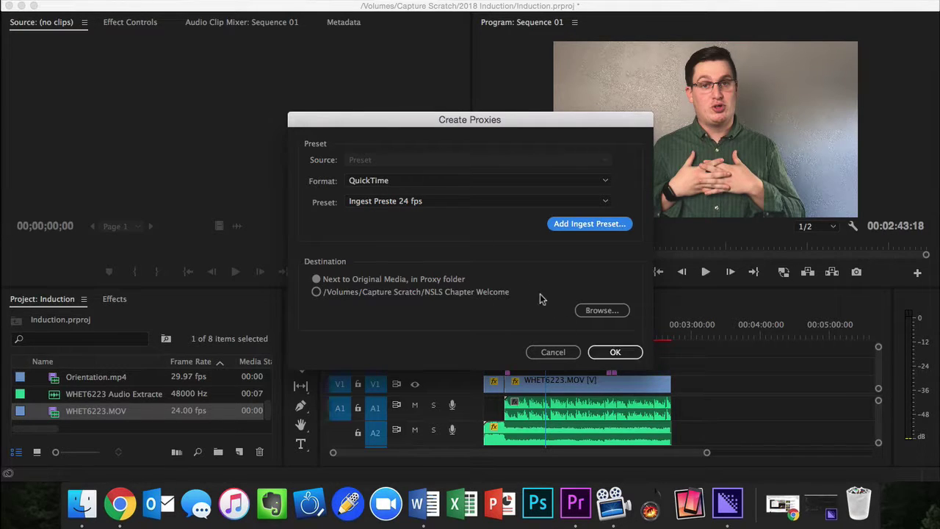
Select the "Ciniform 12x720 23.976 Q1 Watermark Ingest" preset and send the proxy job for WHET6223.MOV to encoding
{"action": "left_click", "coordinate": [450, 209]}
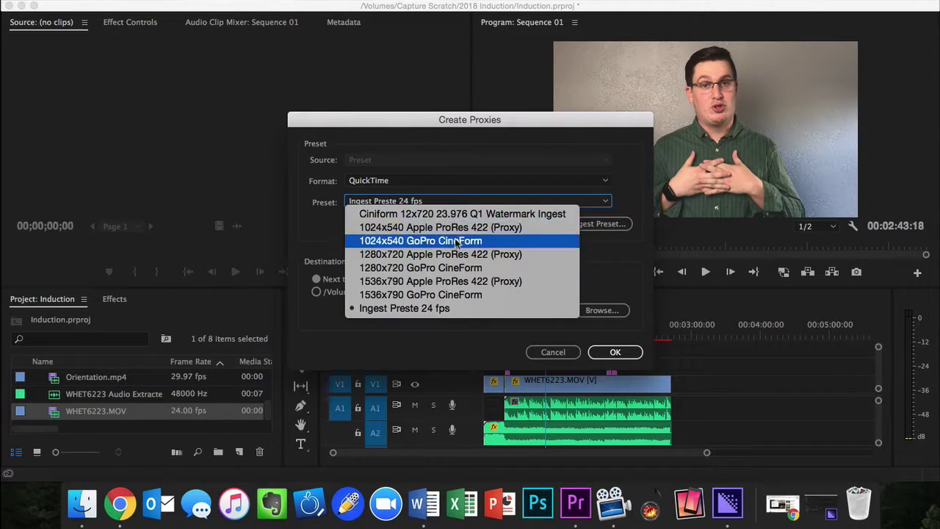
{"action": "left_click", "coordinate": [463, 215]}
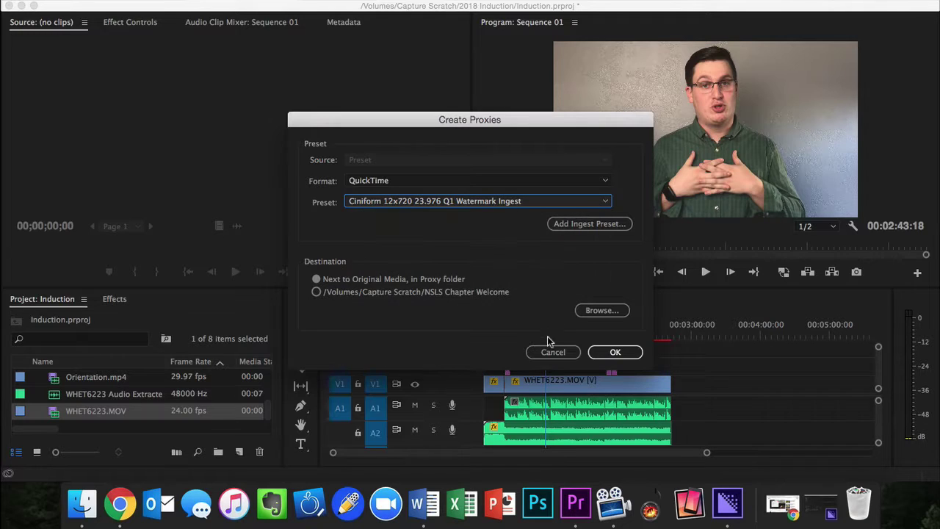
{"action": "left_click", "coordinate": [614, 354]}
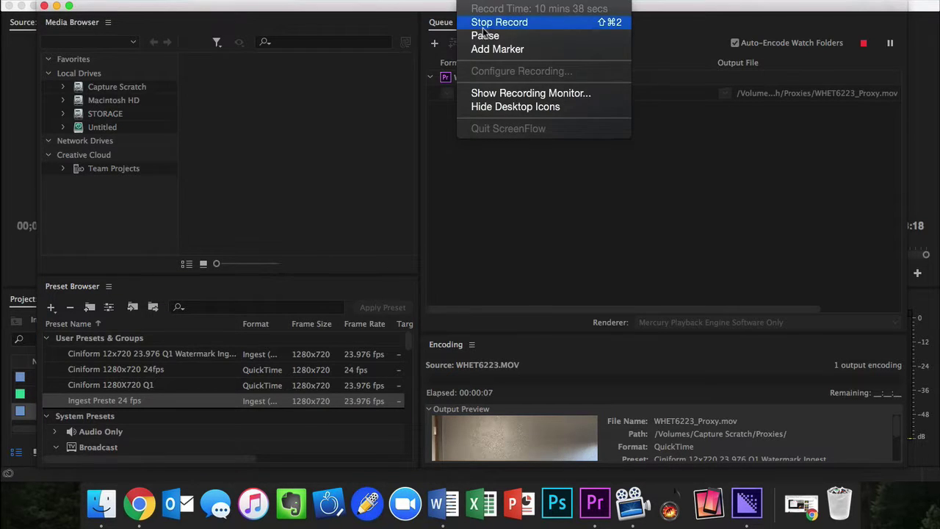
{"action": "left_click", "coordinate": [485, 35]}
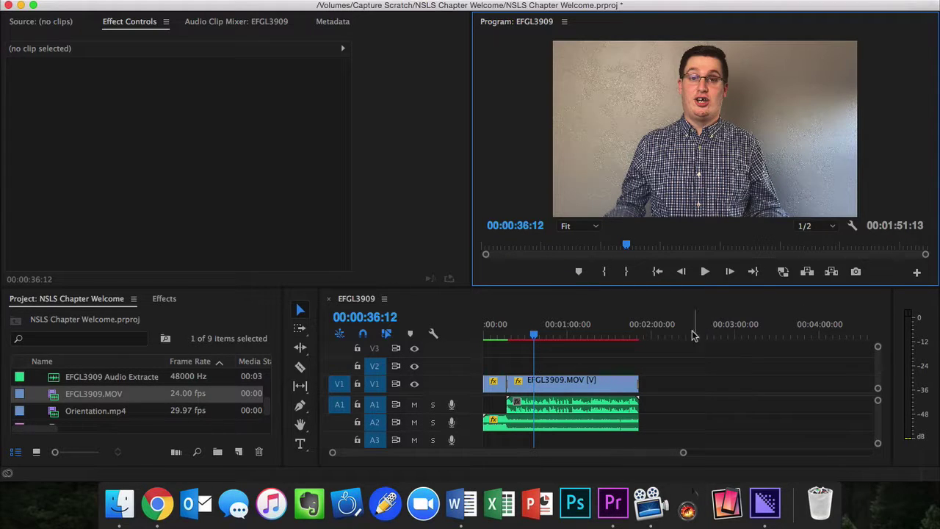
Turn on proxy playback for the EFGL3909 sequence and scrub to several points between about 37 seconds and 1:19
{"action": "left_click", "coordinate": [552, 336]}
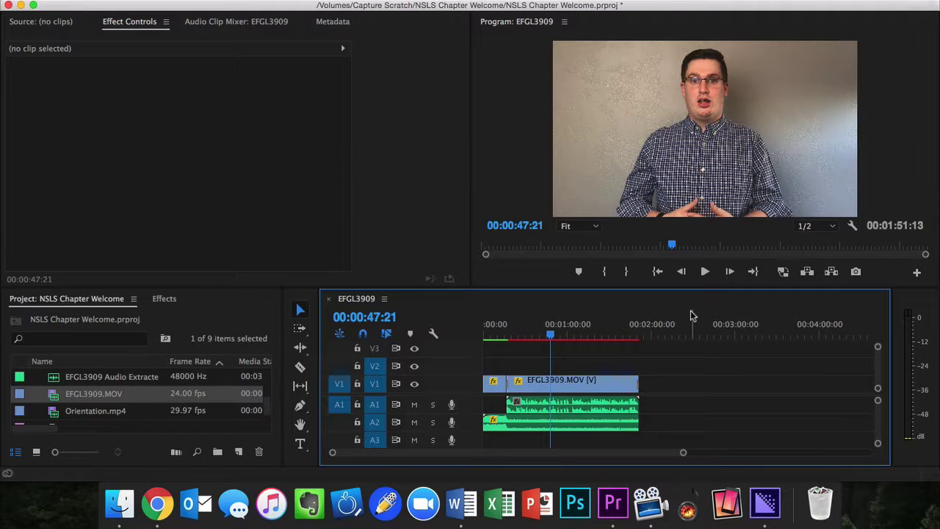
{"action": "left_click", "coordinate": [783, 272]}
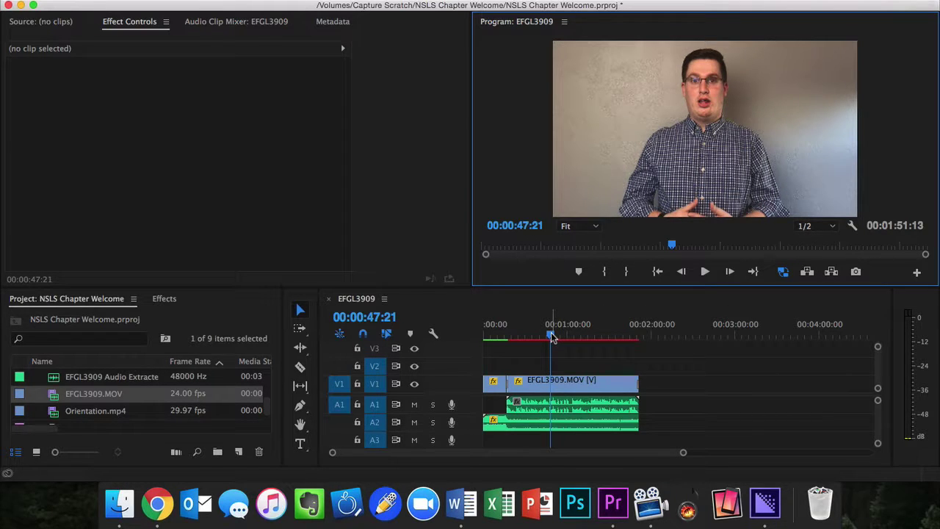
{"action": "left_click_drag", "start_coordinate": [553, 337], "coordinate": [536, 365]}
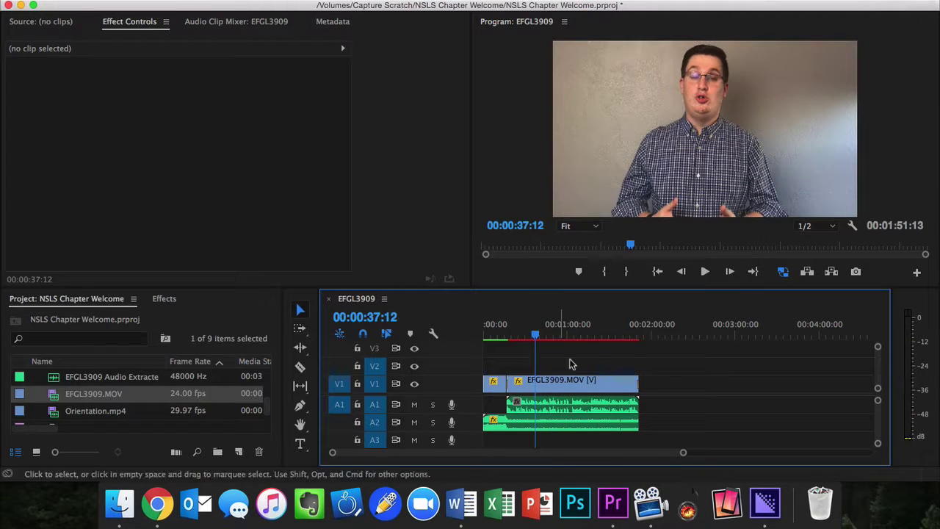
{"action": "mouse_move", "coordinate": [598, 336]}
{"action": "left_mouse_down"}
{"action": "mouse_move", "coordinate": [584, 339]}
{"action": "mouse_move", "coordinate": [596, 341]}
{"action": "left_mouse_up"}
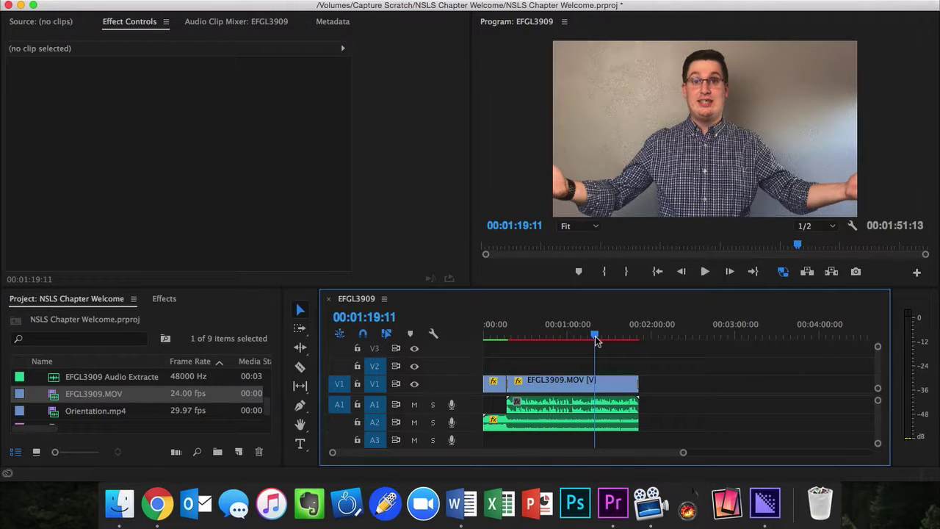
{"action": "left_click", "coordinate": [559, 339]}
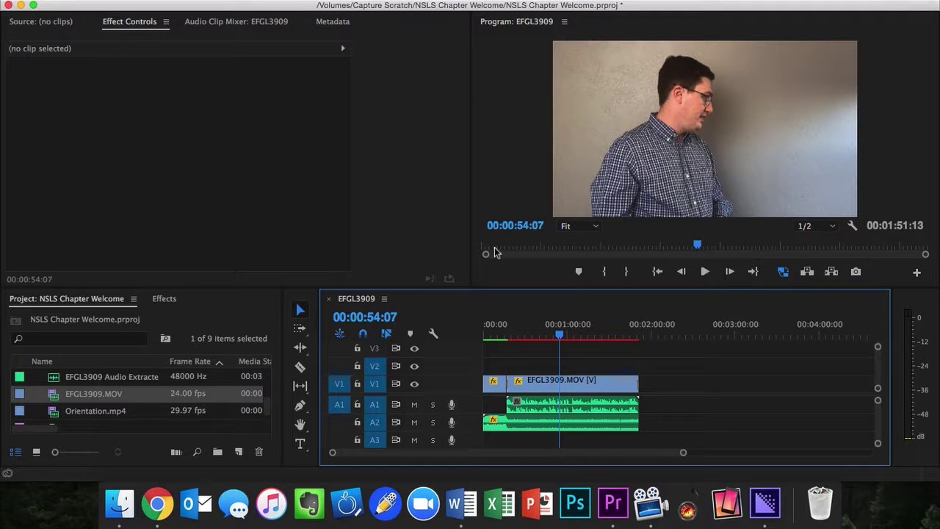
Toggle between original and proxy playback at the current frame and check more frames along the EFGL3909 timeline
{"action": "left_click", "coordinate": [784, 273]}
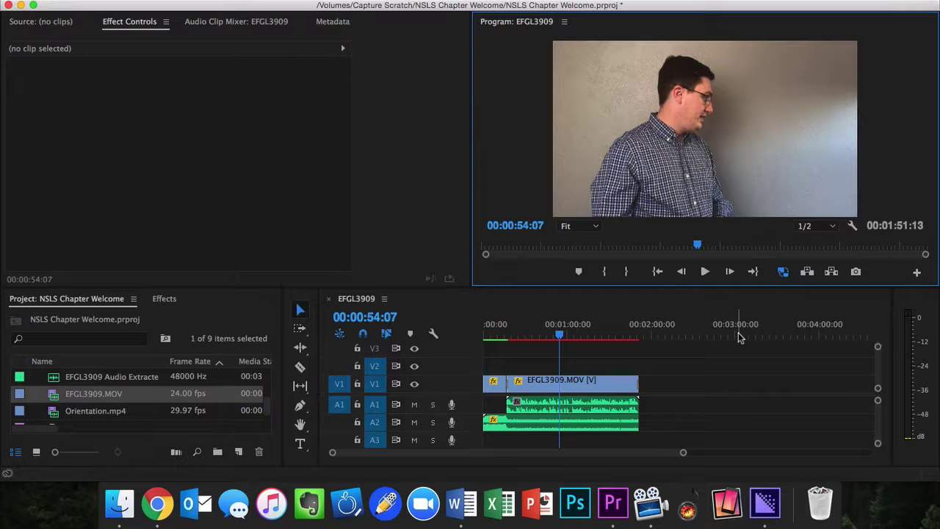
{"action": "left_click", "coordinate": [582, 331]}
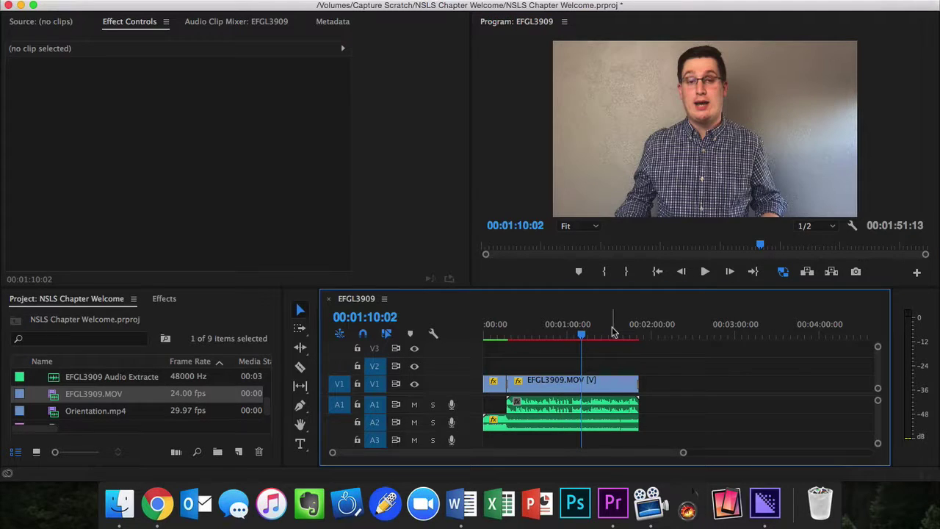
{"action": "left_click", "coordinate": [613, 332]}
{"action": "left_click", "coordinate": [556, 334]}
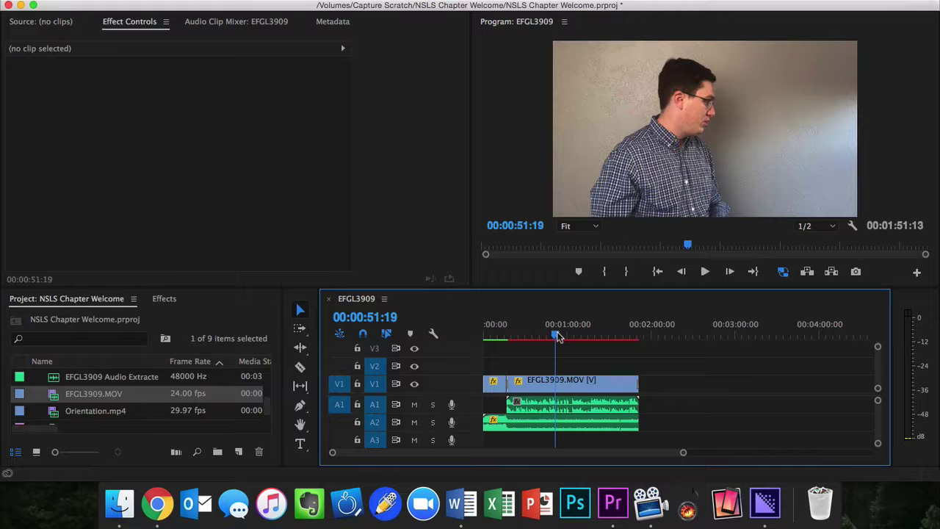
{"action": "left_click", "coordinate": [478, 5]}
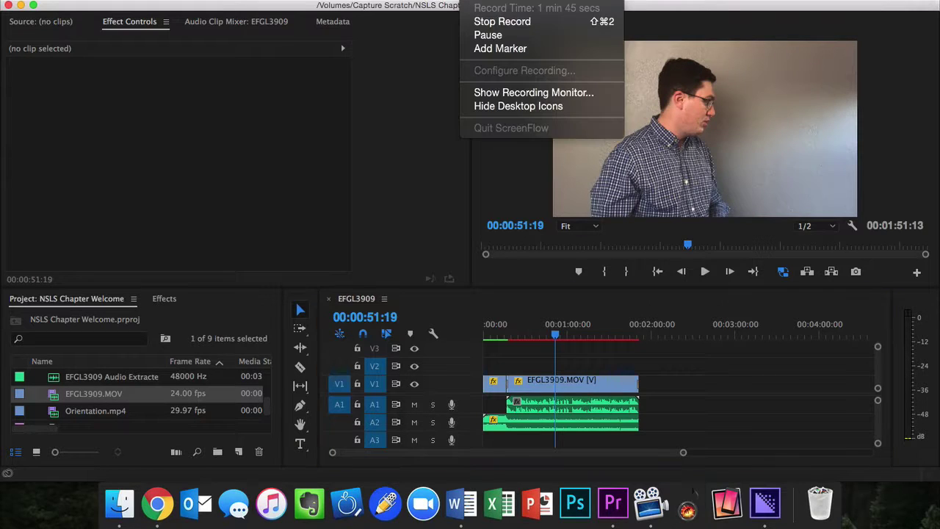